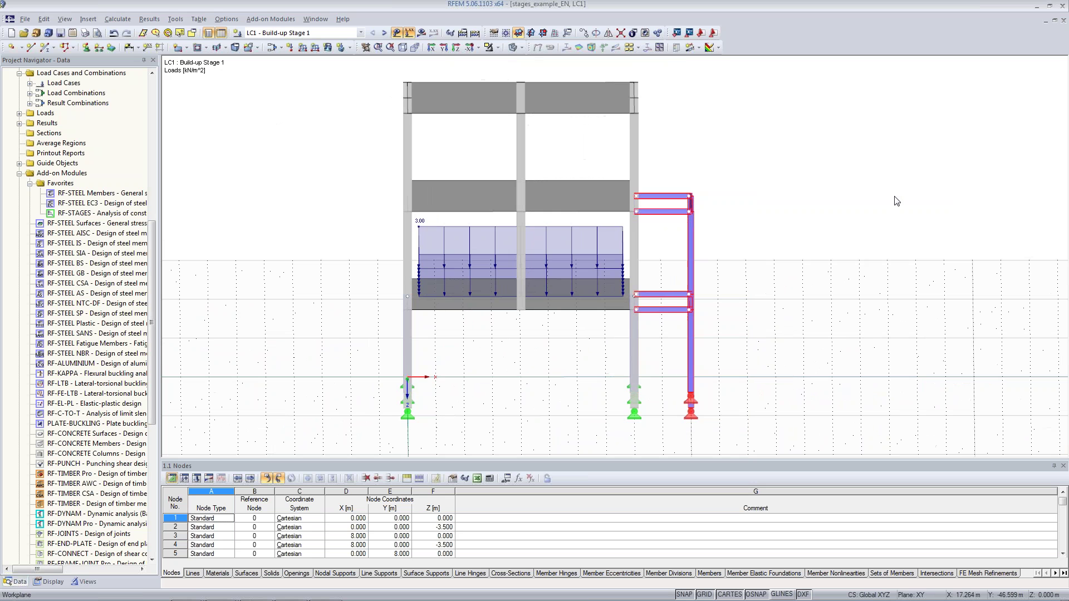
# Examine the slab loads of load cases Build-up Stage 1 to 3 in 3D, ending on LC1.
pyautogui.keyDown('ctrl'); pyautogui.moveTo(885, 221); pyautogui.dragTo(744, 223, button='middle'); pyautogui.keyUp('ctrl')
pyautogui.click(744, 215)
pyautogui.click(307, 34)
pyautogui.click(282, 42)
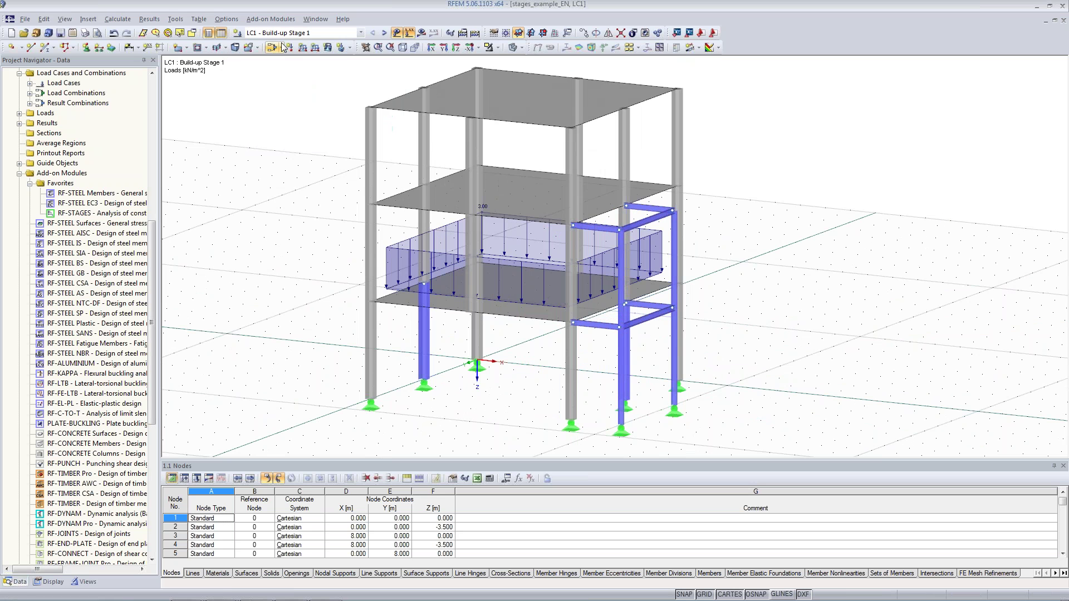
pyautogui.click(383, 33)
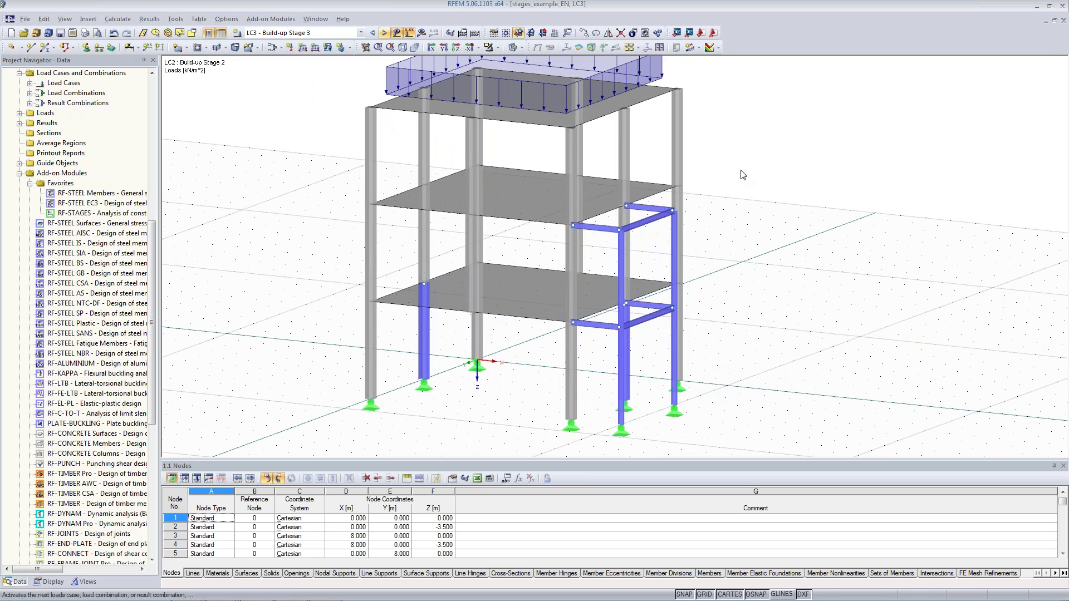
pyautogui.scroll(1, 710, 184)
pyautogui.moveTo(737, 170); pyautogui.dragTo(736, 194, button='middle')
pyautogui.click(335, 33)
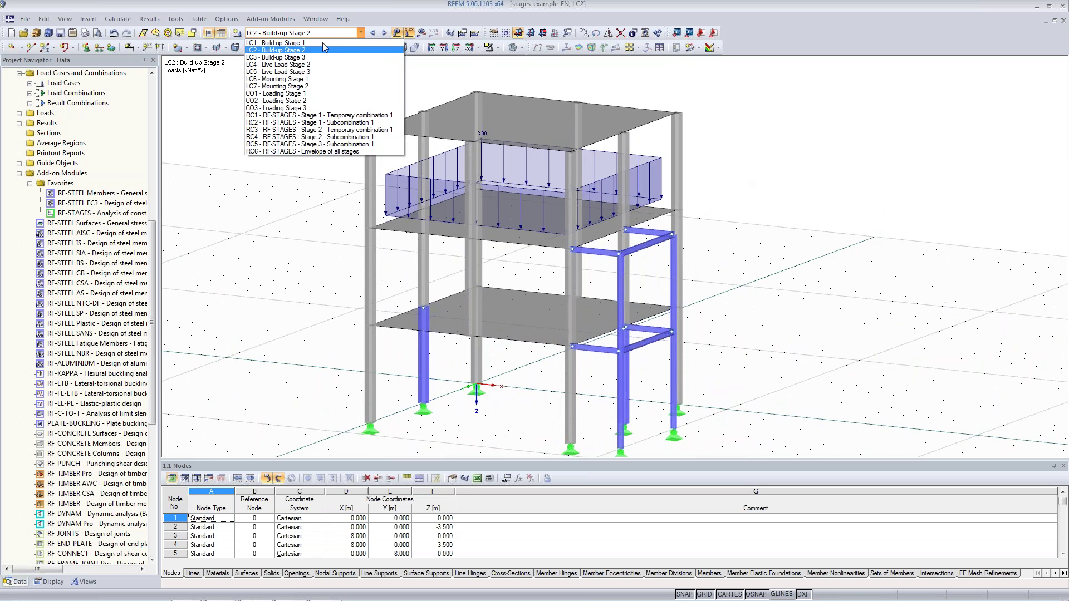
pyautogui.click(322, 43)
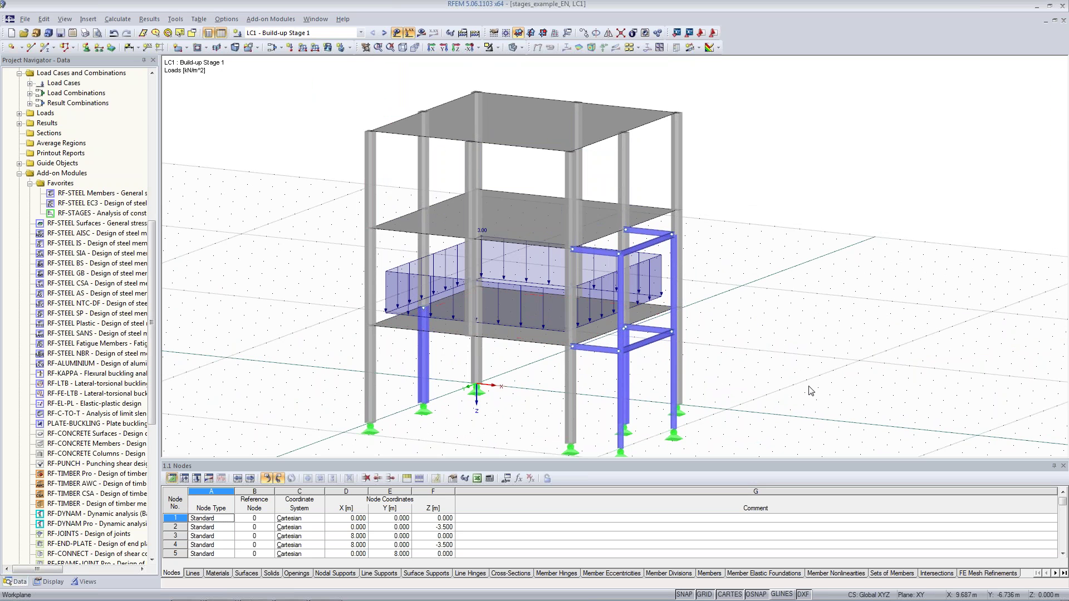
# Highlight each storey, the external steel frame, the temporary steel columns and the LC1 slab load to examine the construction sequence.
pyautogui.keyDown('ctrl'); pyautogui.moveTo(808, 393); pyautogui.dragTo(821, 334, button='middle'); pyautogui.keyUp('ctrl')
pyautogui.moveTo(326, 291); pyautogui.dragTo(778, 437)
pyautogui.moveTo(801, 239)
pyautogui.keyDown('ctrl'); pyautogui.mouseDown(button='middle')
pyautogui.moveTo(757, 290)
pyautogui.moveTo(802, 246)
pyautogui.mouseUp(button='middle'); pyautogui.keyUp('ctrl')
pyautogui.moveTo(286, 186); pyautogui.dragTo(782, 352)
pyautogui.moveTo(752, 273)
pyautogui.keyDown('ctrl'); pyautogui.mouseDown(button='middle')
pyautogui.moveTo(767, 296)
pyautogui.moveTo(734, 266)
pyautogui.mouseUp(button='middle'); pyautogui.keyUp('ctrl')
pyautogui.moveTo(326, 72); pyautogui.dragTo(767, 254)
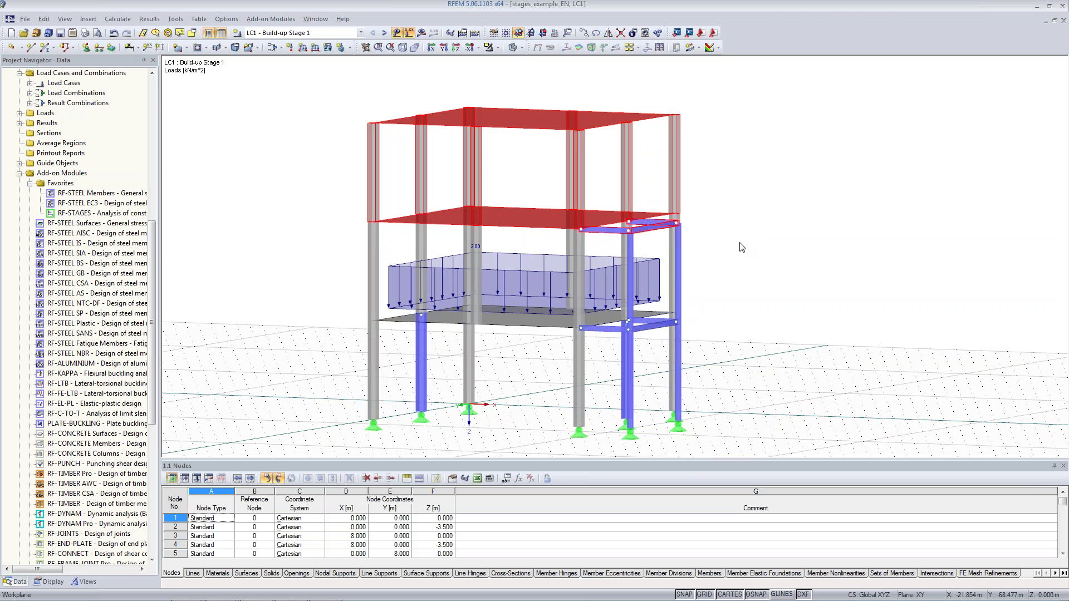
pyautogui.keyDown('ctrl'); pyautogui.moveTo(799, 243); pyautogui.dragTo(751, 284, button='middle'); pyautogui.keyUp('ctrl')
pyautogui.moveTo(761, 171); pyautogui.dragTo(659, 462)
pyautogui.keyDown('ctrl'); pyautogui.moveTo(819, 235); pyautogui.dragTo(628, 362, button='middle'); pyautogui.keyUp('ctrl')
pyautogui.click(629, 379)
pyautogui.keyDown('ctrl'); pyautogui.click(419, 366); pyautogui.keyUp('ctrl')
pyautogui.click(384, 271)
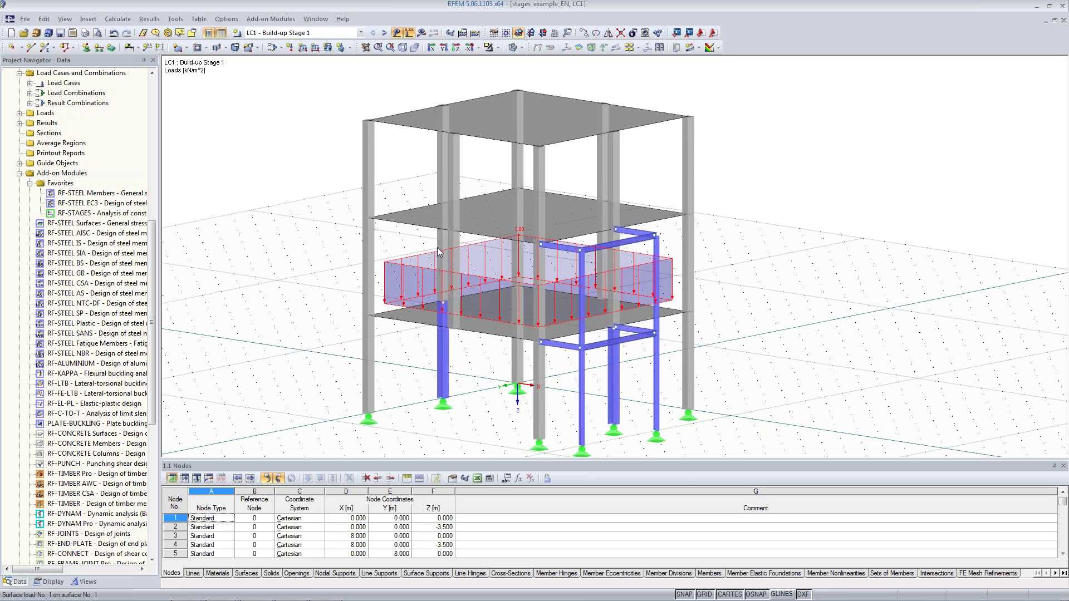
# Examine the loads of LC3 Build-up Stage 3, LC6 Mounting Stage 1 and LC7 Mounting Stage 2 on the model.
pyautogui.click(384, 33)
pyautogui.click(384, 33)
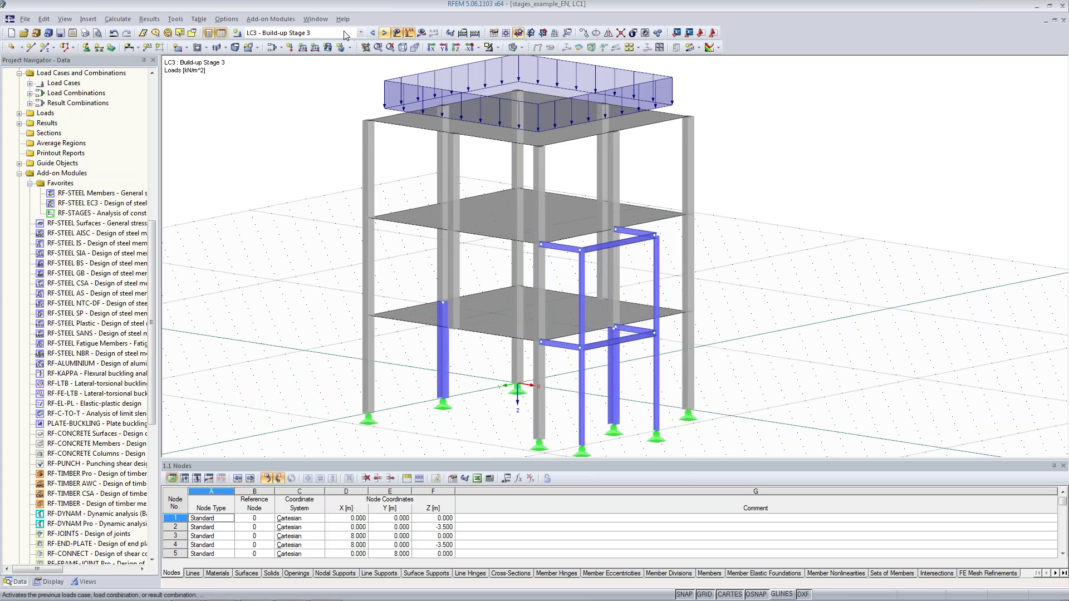
pyautogui.click(344, 33)
pyautogui.click(277, 79)
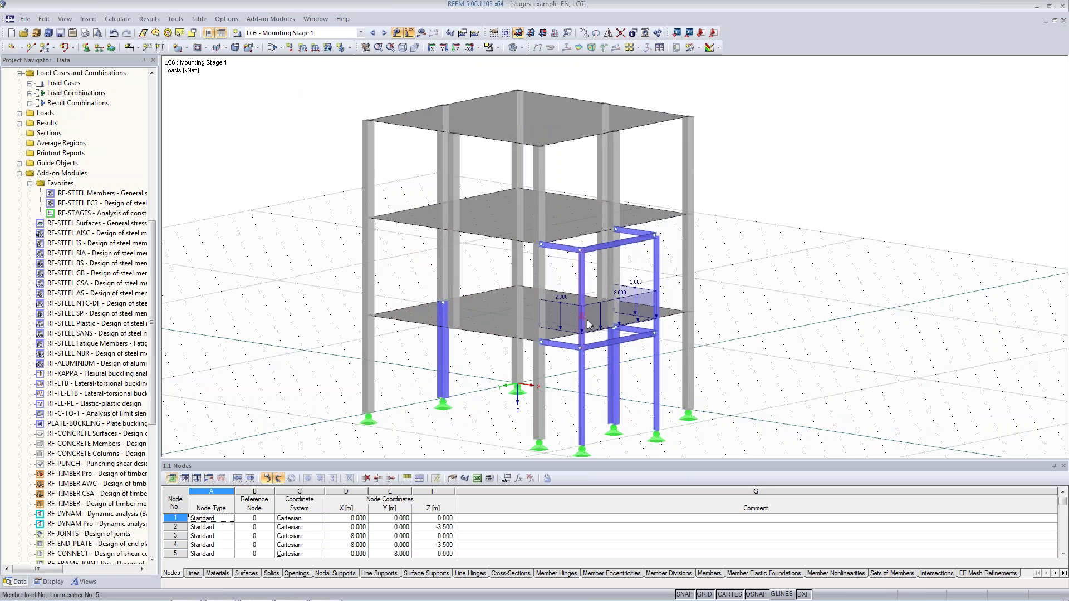
pyautogui.click(384, 33)
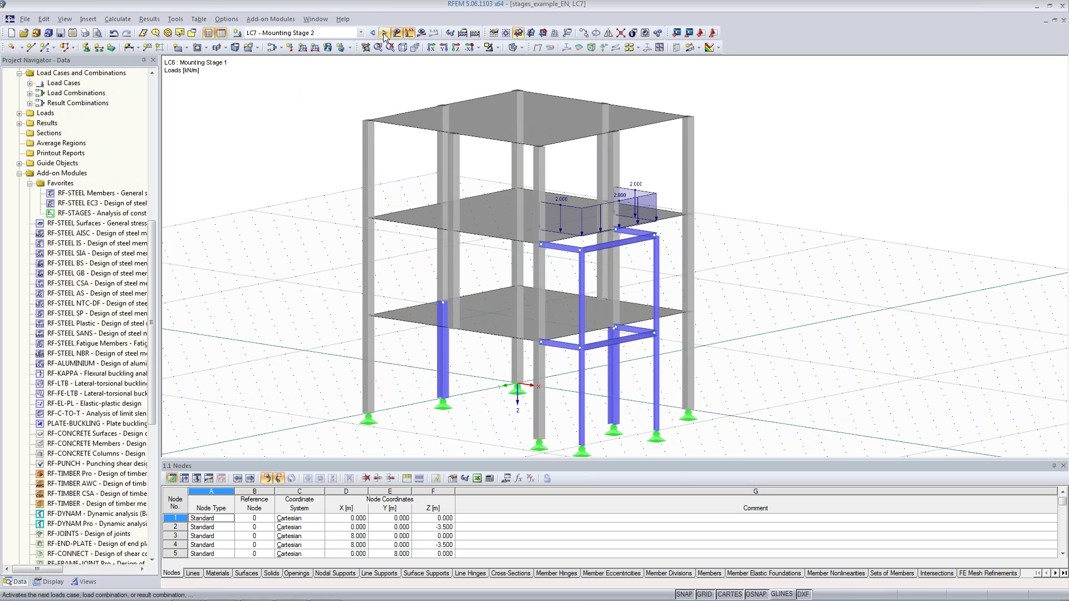
pyautogui.click(336, 33)
pyautogui.click(336, 35)
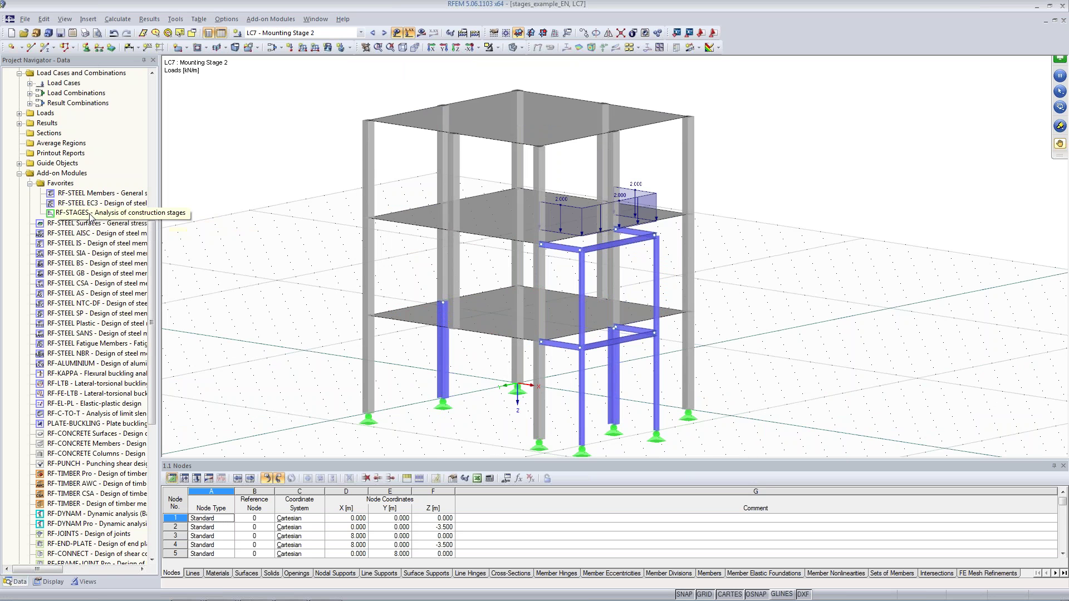
# Open the RF-STAGES add-on module and add stages 2 and 3 to the existing stages.
pyautogui.scroll(-1, 92, 217)
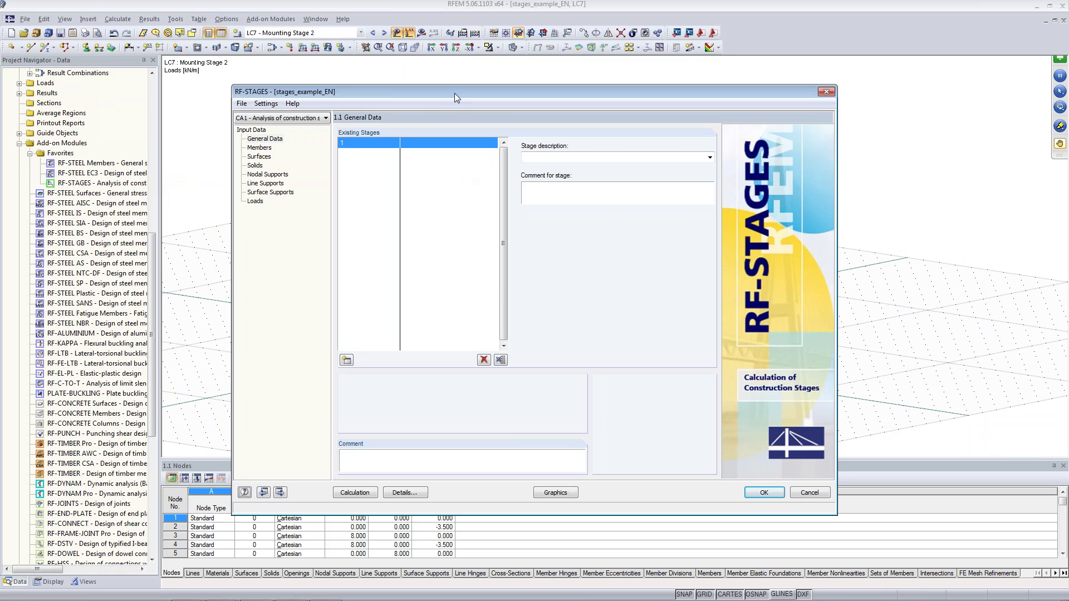
pyautogui.click(279, 140)
pyautogui.click(428, 143)
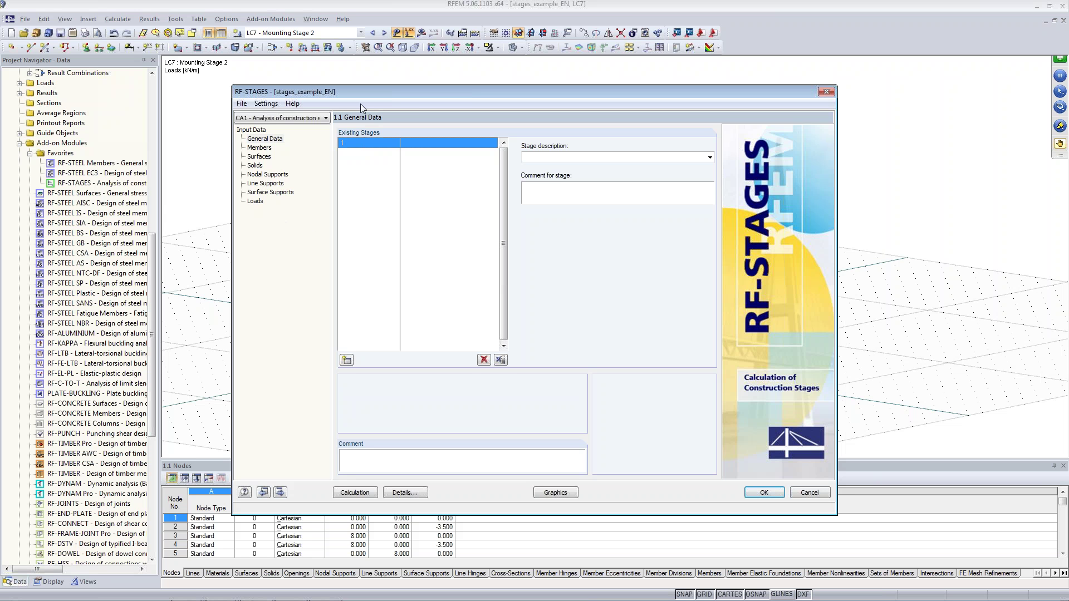
pyautogui.click(346, 361)
pyautogui.click(346, 361)
# Describe stages 1, 2 and 3 as Construction Stage 1, Construction Stage 2 and Construction Stage 3.
pyautogui.click(363, 145)
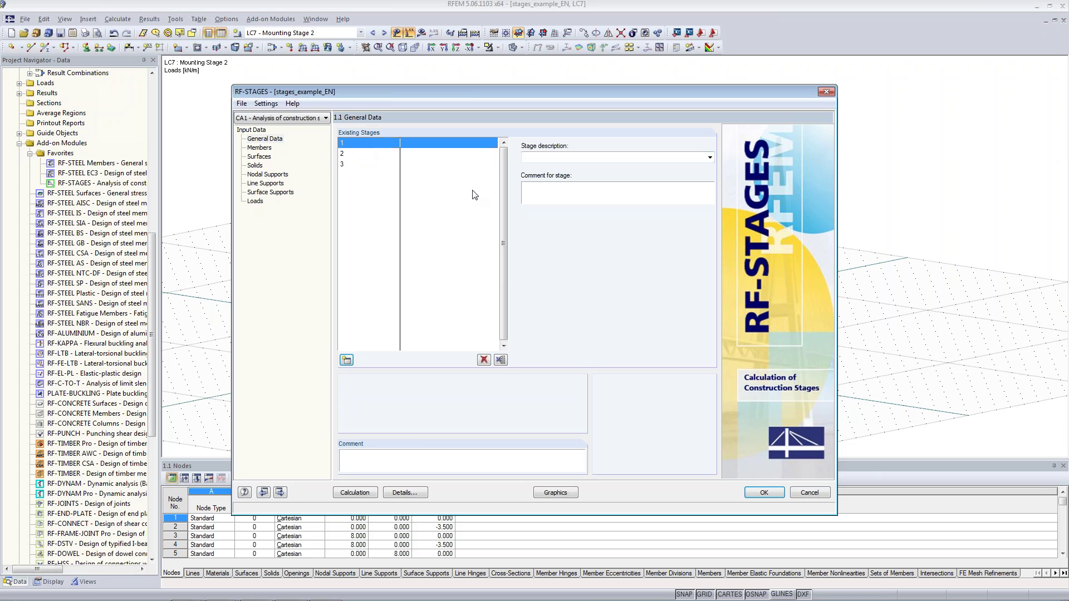
pyautogui.click(709, 158)
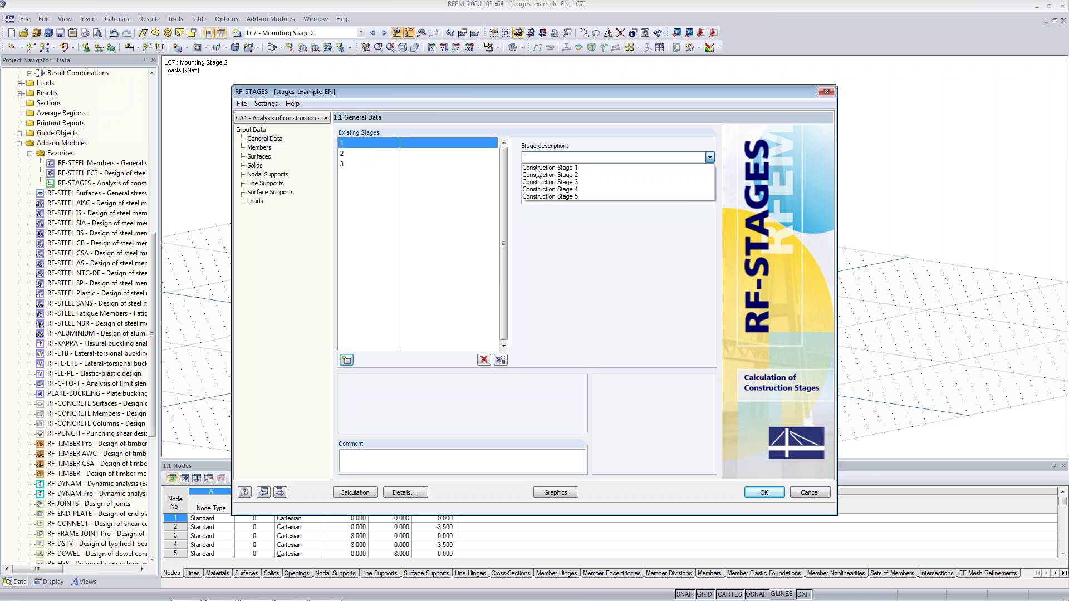
pyautogui.click(575, 170)
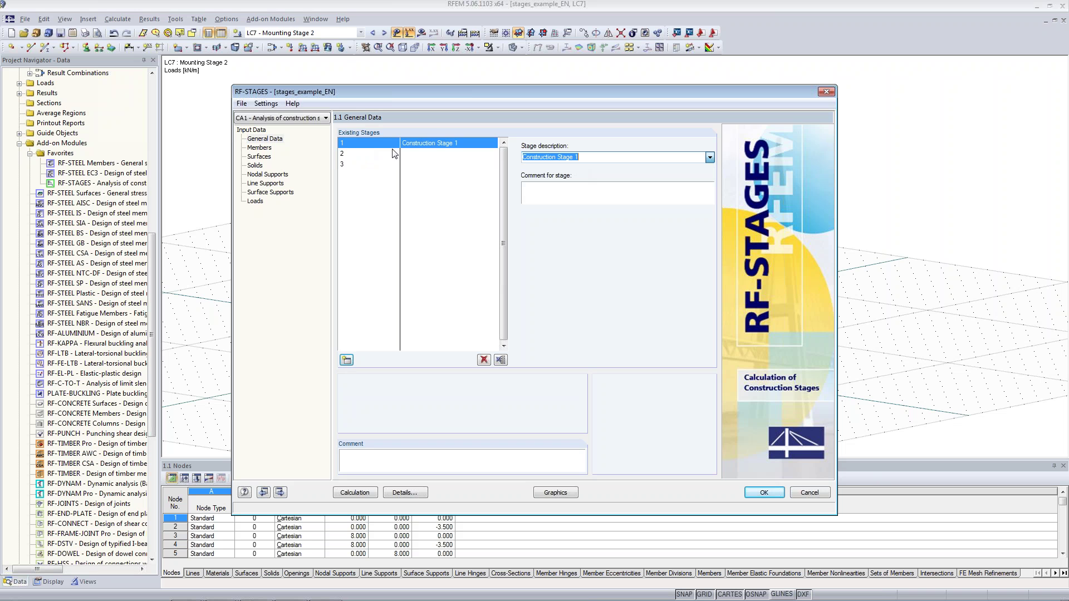
pyautogui.click(450, 151)
pyautogui.click(710, 158)
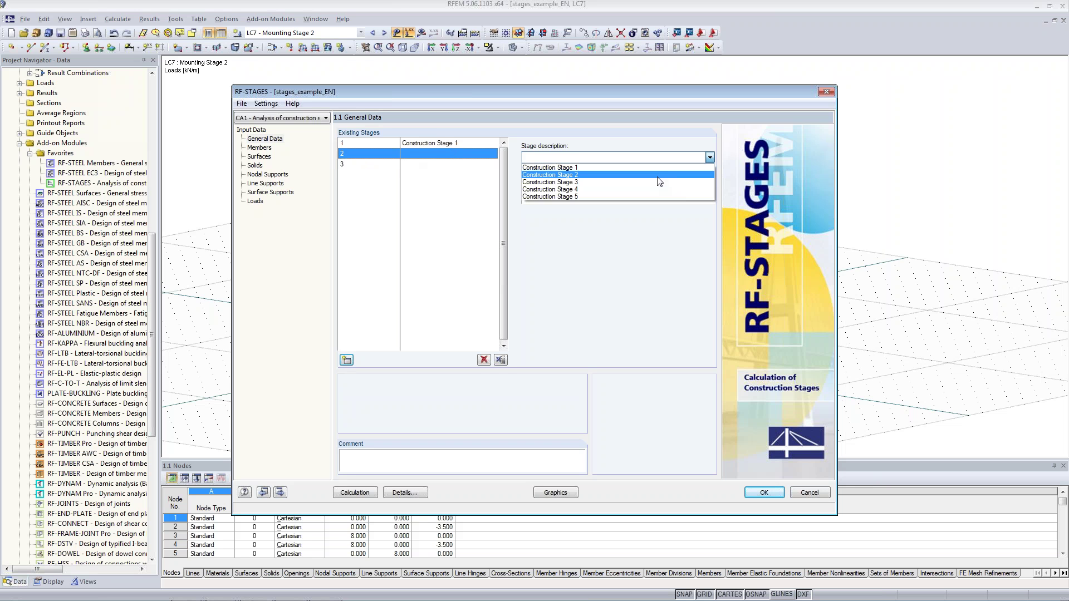
pyautogui.press('Return')
pyautogui.click(456, 164)
pyautogui.click(710, 158)
pyautogui.press('Down')
pyautogui.press('Return')
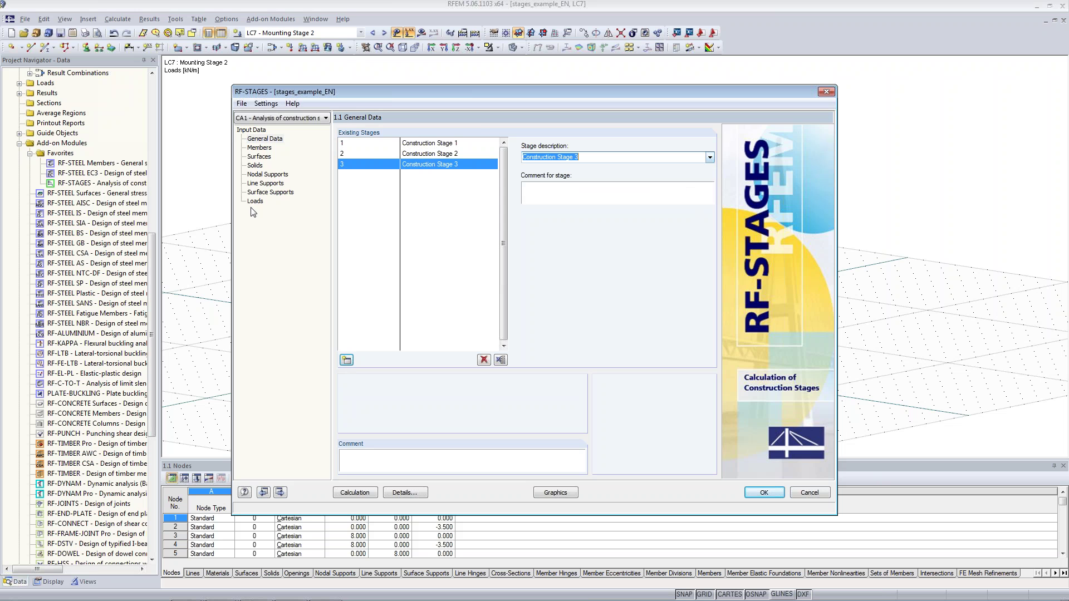
# Assign members 1-4, 46 and 48-53 of the lowest storey and its steel frame to Construction Stage 1.
pyautogui.click(259, 148)
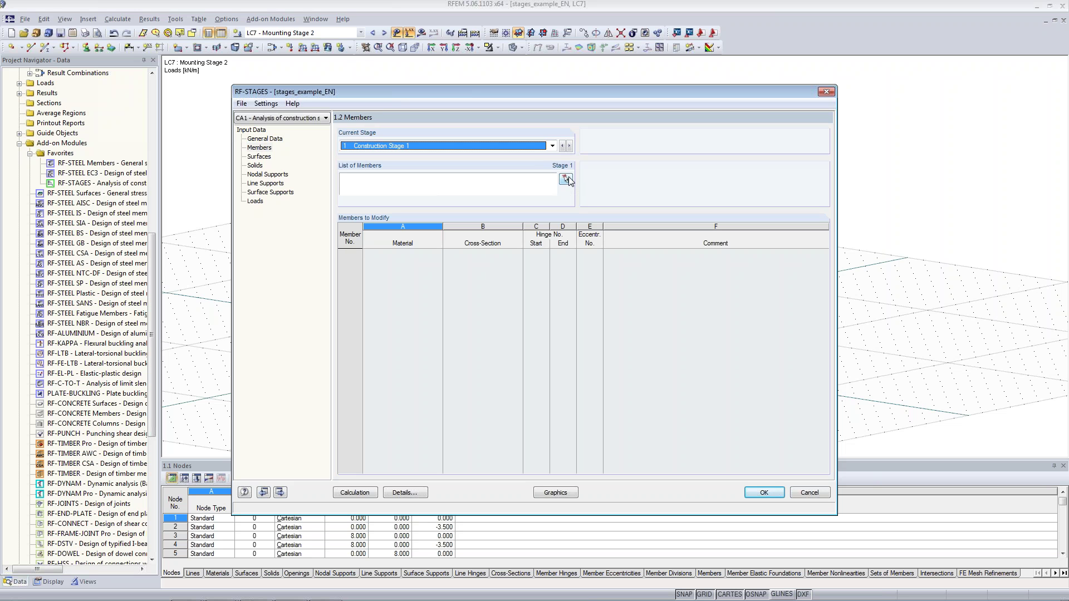
pyautogui.click(390, 146)
pyautogui.click(384, 154)
pyautogui.click(566, 179)
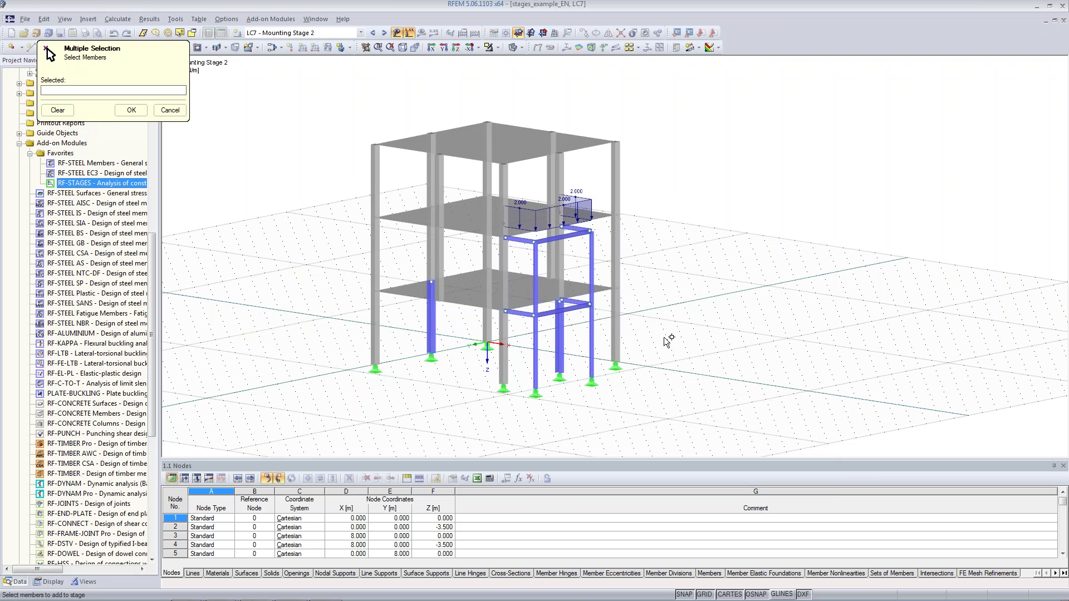
pyautogui.moveTo(692, 354); pyautogui.dragTo(745, 311, button='middle')
pyautogui.moveTo(706, 330); pyautogui.dragTo(329, 403)
pyautogui.keyDown('ctrl'); pyautogui.moveTo(740, 312); pyautogui.dragTo(697, 262, button='middle'); pyautogui.keyUp('ctrl')
pyautogui.click(599, 310)
pyautogui.keyDown('ctrl'); pyautogui.moveTo(599, 310); pyautogui.dragTo(681, 332, button='middle'); pyautogui.keyUp('ctrl')
pyautogui.press('Return')
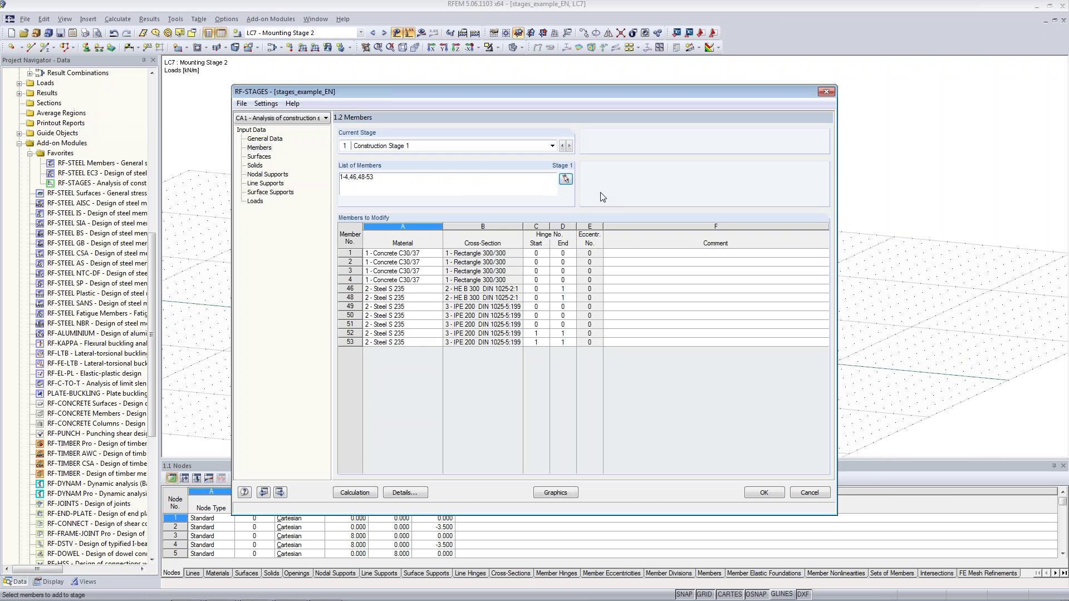
# Assign members 13-16, 37, 42-44 and 54-58 of the middle storey and upper steel frame to Construction Stage 2.
pyautogui.click(569, 145)
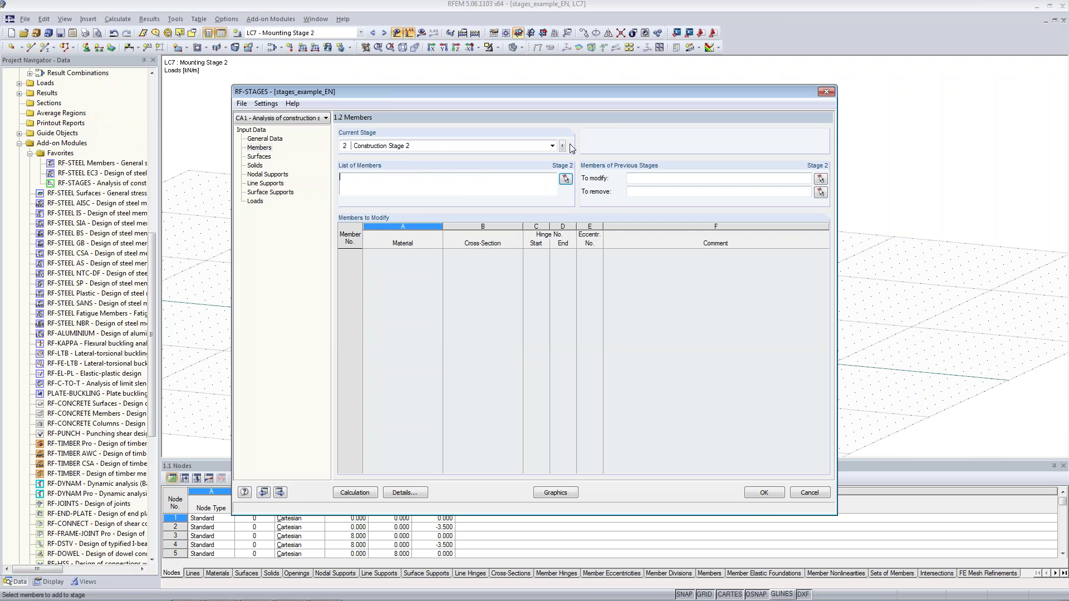
pyautogui.click(565, 179)
pyautogui.keyDown('ctrl'); pyautogui.moveTo(711, 420); pyautogui.dragTo(757, 209, button='middle'); pyautogui.keyUp('ctrl')
pyautogui.moveTo(739, 204); pyautogui.dragTo(399, 327)
pyautogui.moveTo(659, 151); pyautogui.dragTo(382, 177)
pyautogui.keyDown('ctrl'); pyautogui.moveTo(769, 75); pyautogui.dragTo(746, 107, button='middle'); pyautogui.keyUp('ctrl')
pyautogui.keyDown('ctrl'); pyautogui.moveTo(639, 228); pyautogui.dragTo(739, 238, button='middle'); pyautogui.keyUp('ctrl')
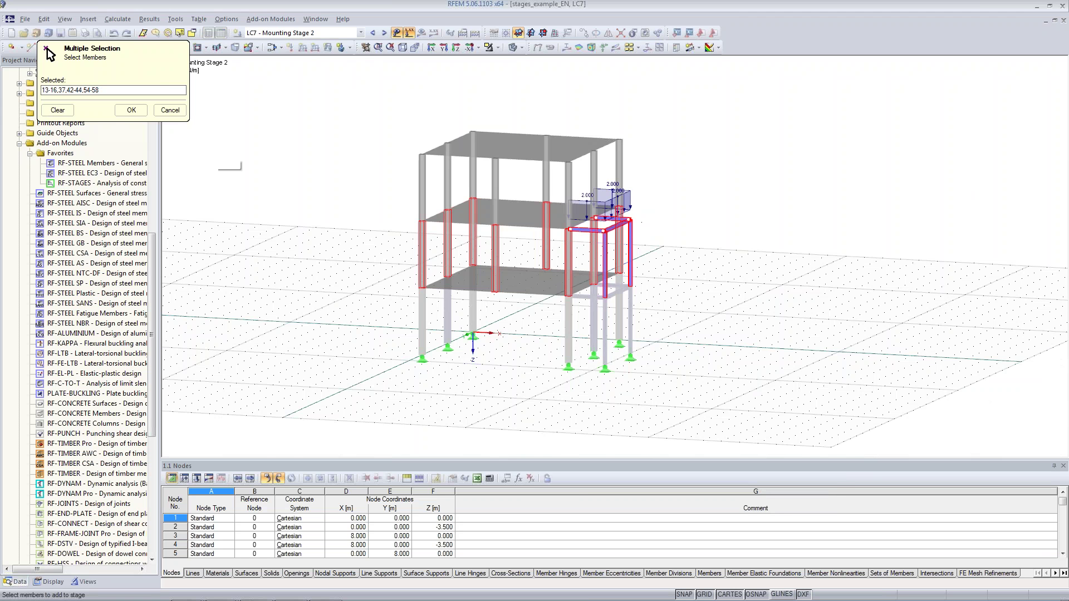
pyautogui.click(132, 111)
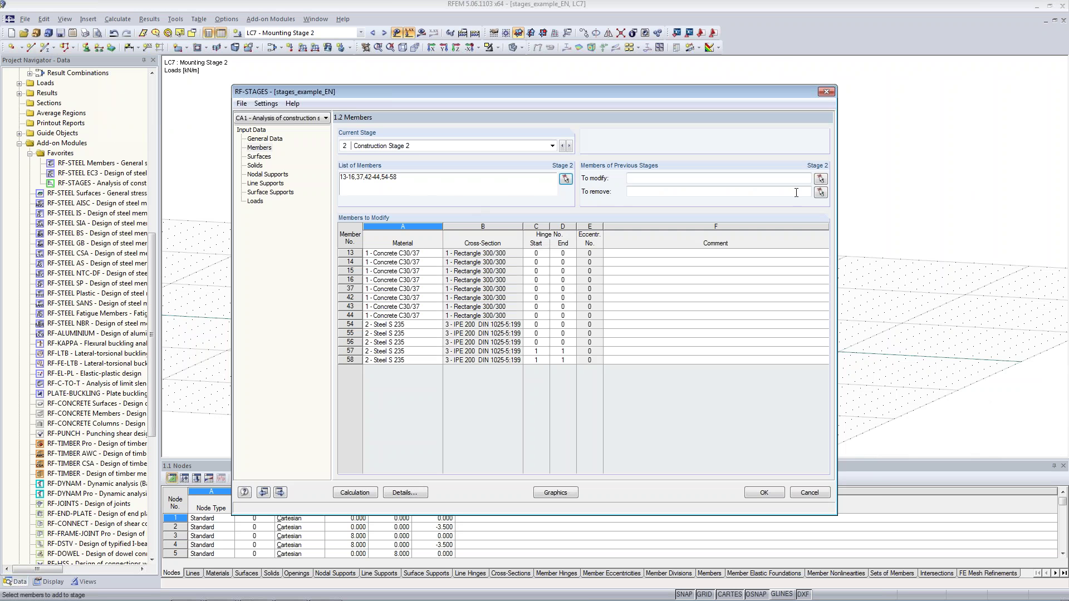
# Set members 46 and 48, the two temporary steel columns, for removal in Construction Stage 2.
pyautogui.click(820, 192)
pyautogui.keyDown('ctrl'); pyautogui.moveTo(635, 350); pyautogui.dragTo(640, 385, button='middle'); pyautogui.keyUp('ctrl')
pyautogui.click(586, 334)
pyautogui.click(462, 303)
pyautogui.keyDown('ctrl'); pyautogui.moveTo(687, 298); pyautogui.dragTo(689, 275, button='middle'); pyautogui.keyUp('ctrl')
pyautogui.click(131, 110)
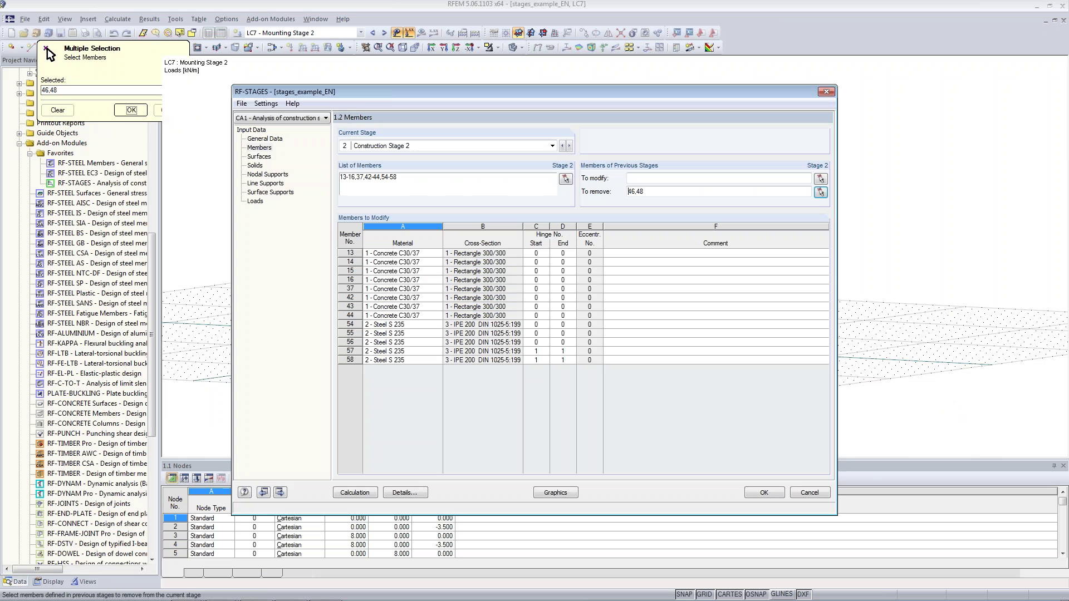
# Assign the top-storey columns, members 25-28 and 38-41, to Construction Stage 3.
pyautogui.click(569, 146)
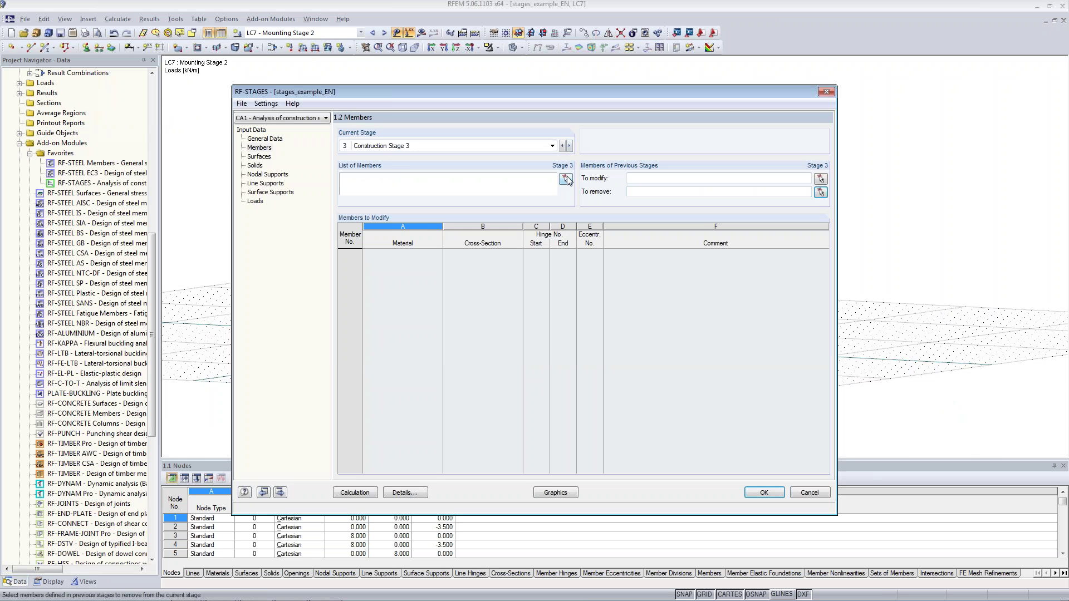
pyautogui.click(566, 179)
pyautogui.keyDown('ctrl'); pyautogui.moveTo(676, 204); pyautogui.dragTo(686, 169, button='middle'); pyautogui.keyUp('ctrl')
pyautogui.moveTo(687, 169); pyautogui.dragTo(404, 196)
pyautogui.click(127, 110)
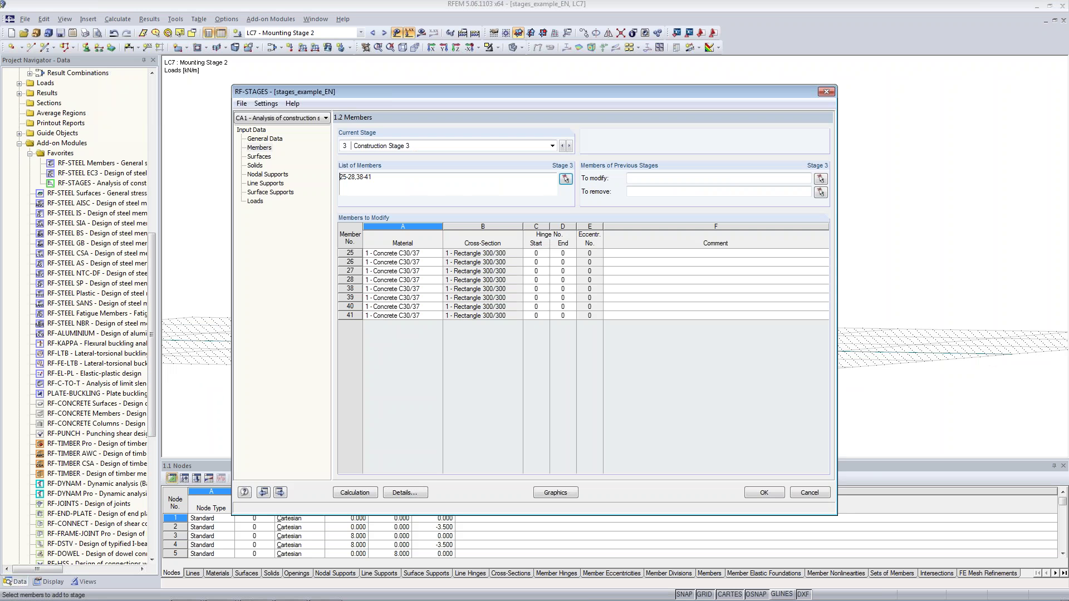
# Set the external steel frame, members 49-58, for removal in Construction Stage 3.
pyautogui.click(821, 192)
pyautogui.keyDown('ctrl'); pyautogui.moveTo(689, 299); pyautogui.dragTo(756, 317, button='middle'); pyautogui.keyUp('ctrl')
pyautogui.moveTo(706, 167); pyautogui.dragTo(614, 384)
pyautogui.keyDown('ctrl'); pyautogui.moveTo(806, 186); pyautogui.dragTo(683, 240, button='middle'); pyautogui.keyUp('ctrl')
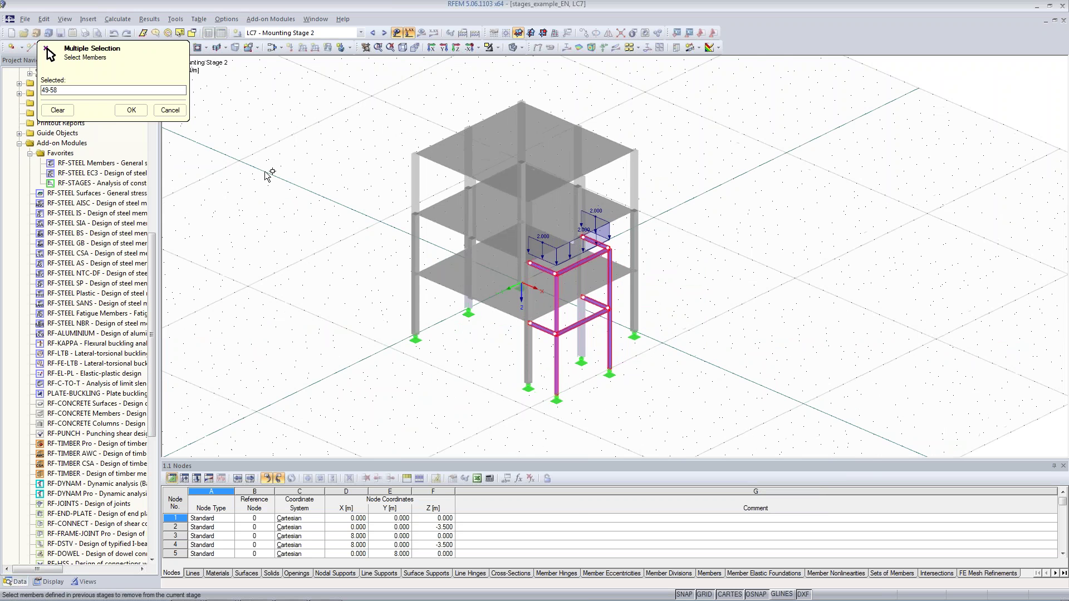
pyautogui.click(131, 110)
# Check the highlighted members of Construction Stages 1, 2 and 3 against the model.
pyautogui.moveTo(555, 95); pyautogui.dragTo(986, 95)
pyautogui.doubleClick(830, 186)
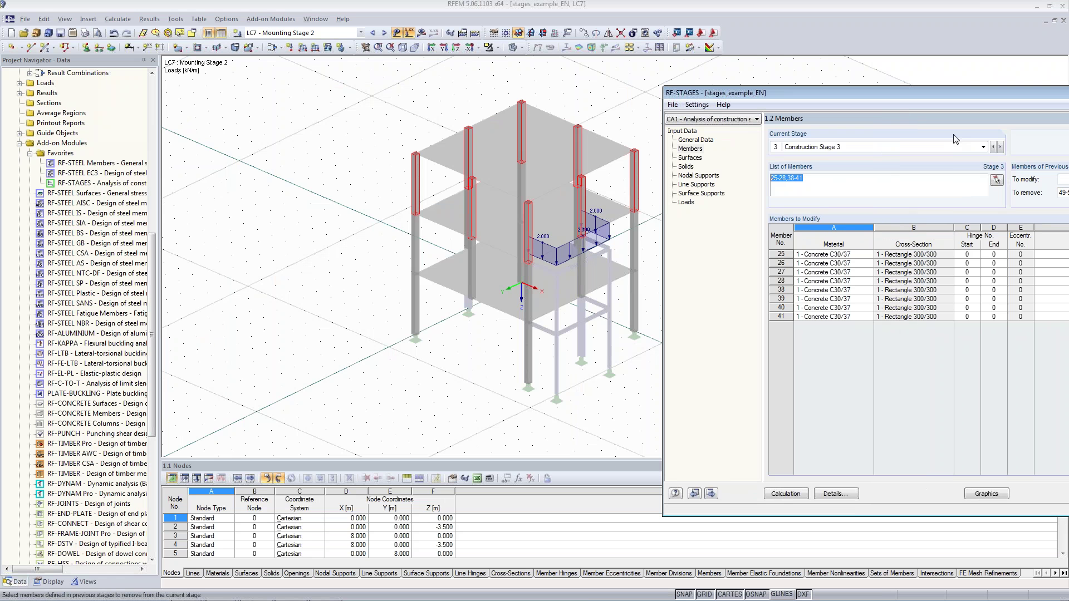
pyautogui.click(993, 149)
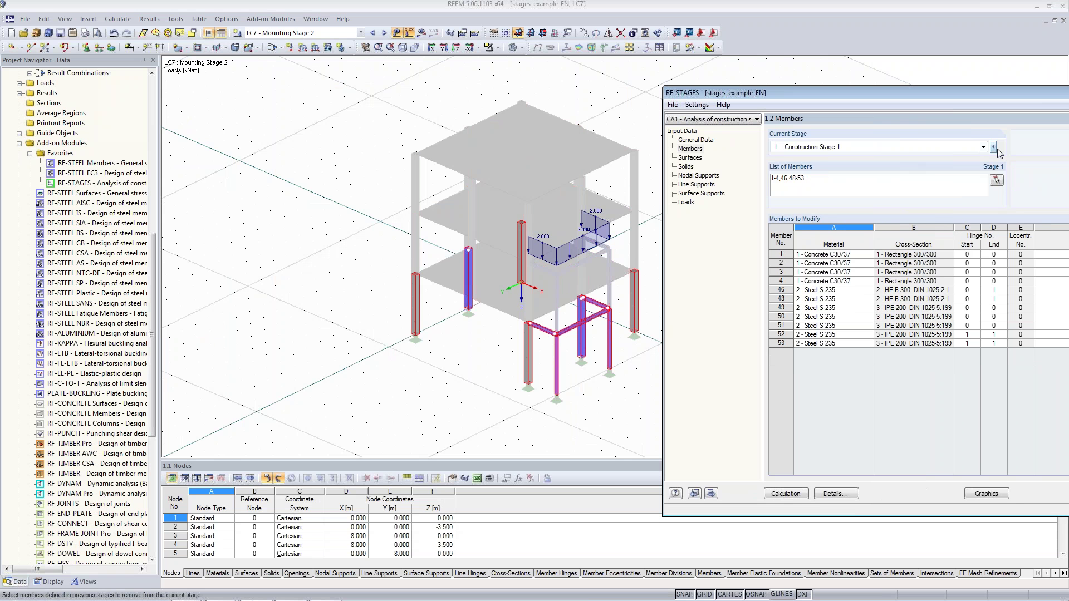
pyautogui.click(1000, 147)
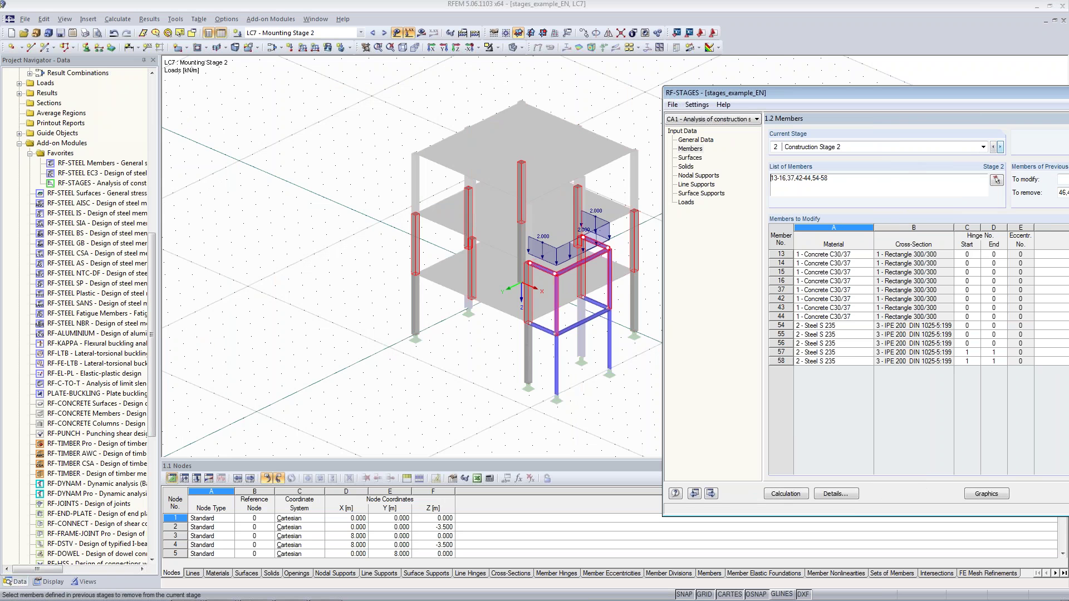
pyautogui.click(1000, 147)
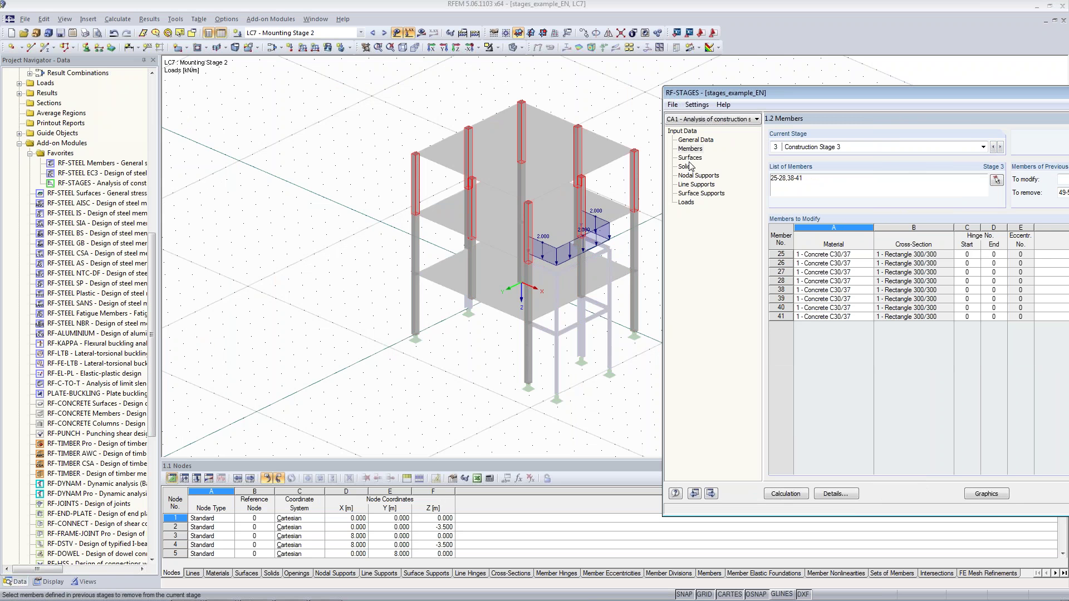
# Assign surface 1, the lowest floor slab, to Construction Stage 1.
pyautogui.click(690, 158)
pyautogui.moveTo(806, 85); pyautogui.dragTo(526, 88)
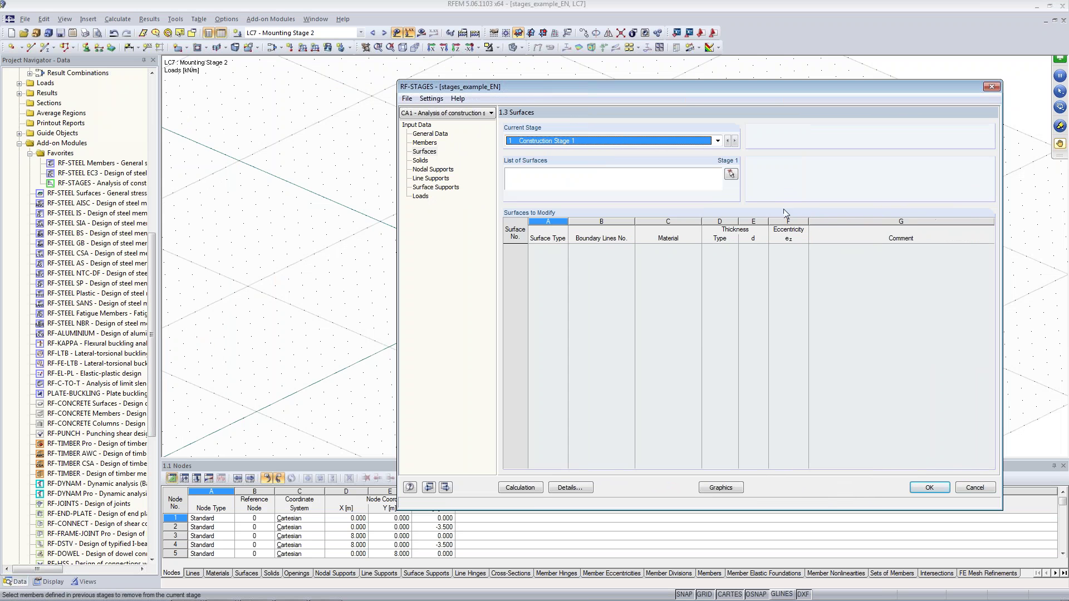
pyautogui.click(730, 175)
pyautogui.keyDown('ctrl'); pyautogui.moveTo(674, 371); pyautogui.dragTo(753, 320, button='middle'); pyautogui.keyUp('ctrl')
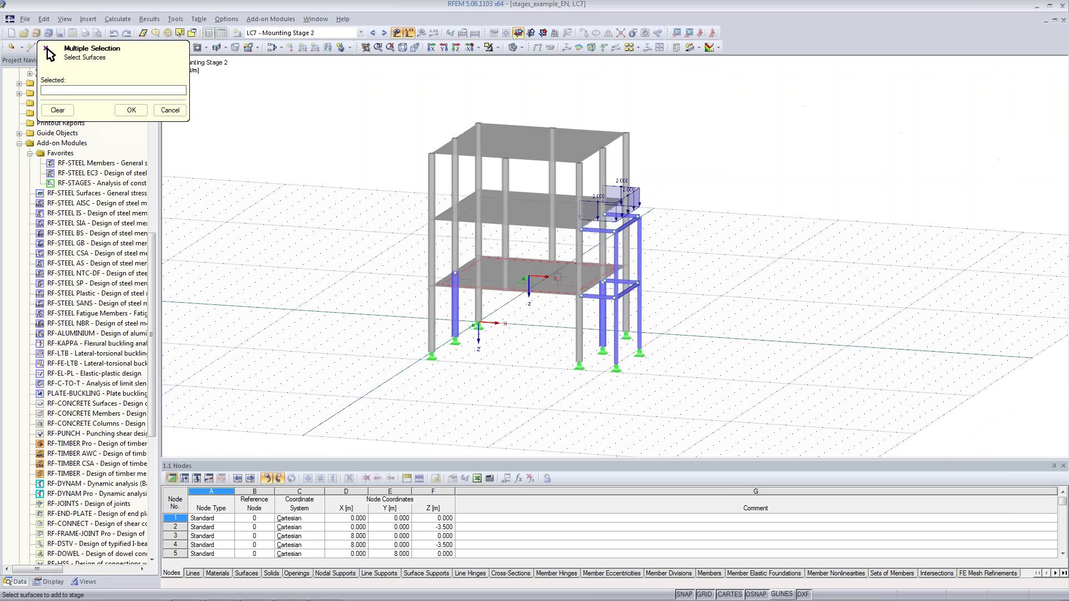
pyautogui.click(527, 281)
pyautogui.click(131, 110)
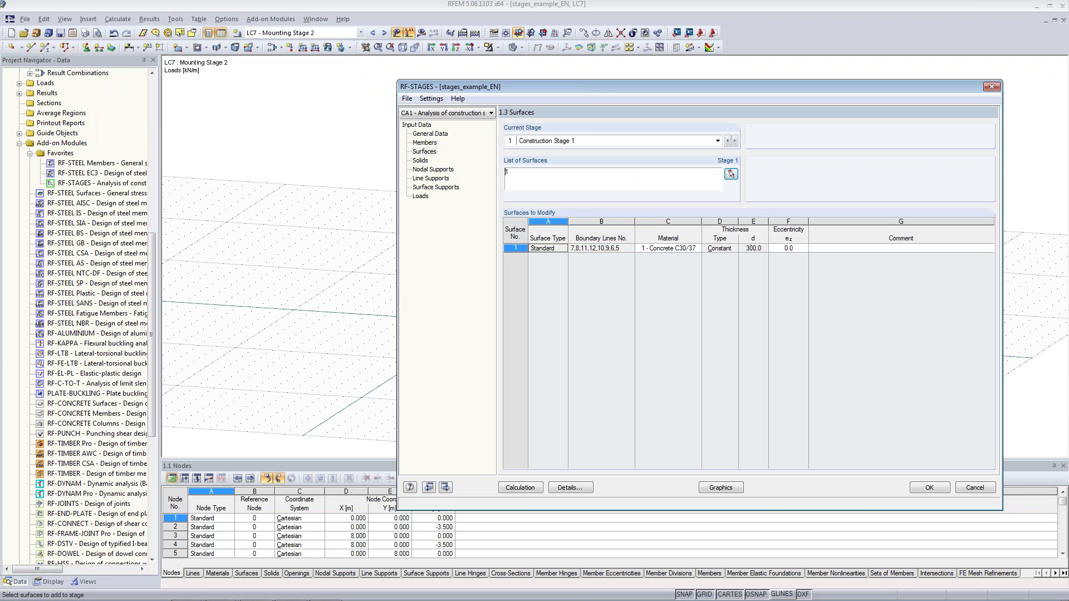
# Assign surface 2, the middle floor slab, to Construction Stage 2.
pyautogui.click(734, 141)
pyautogui.click(731, 174)
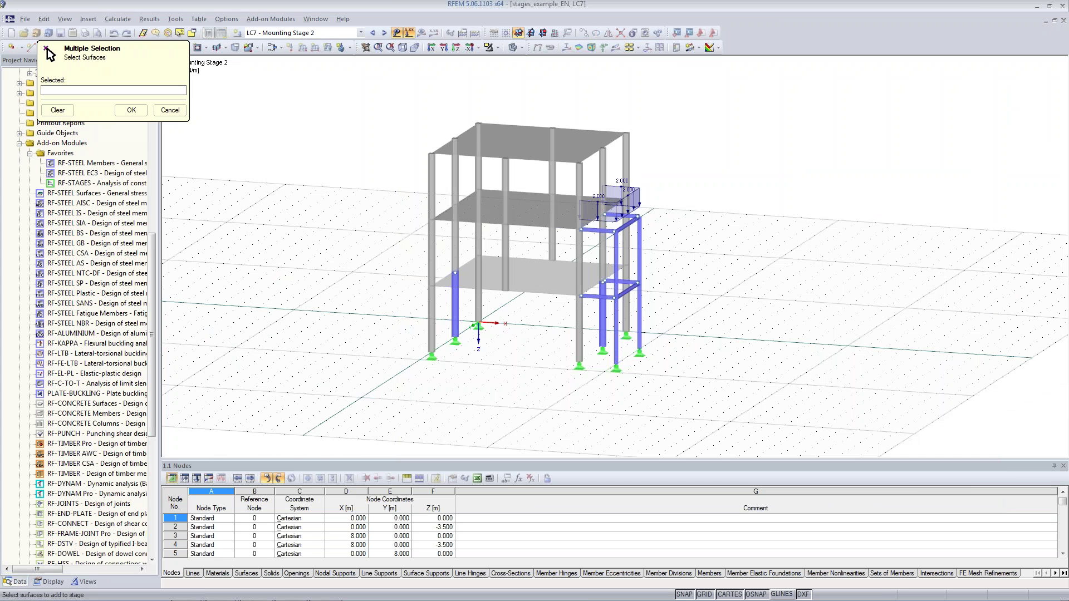
pyautogui.click(537, 214)
pyautogui.click(133, 109)
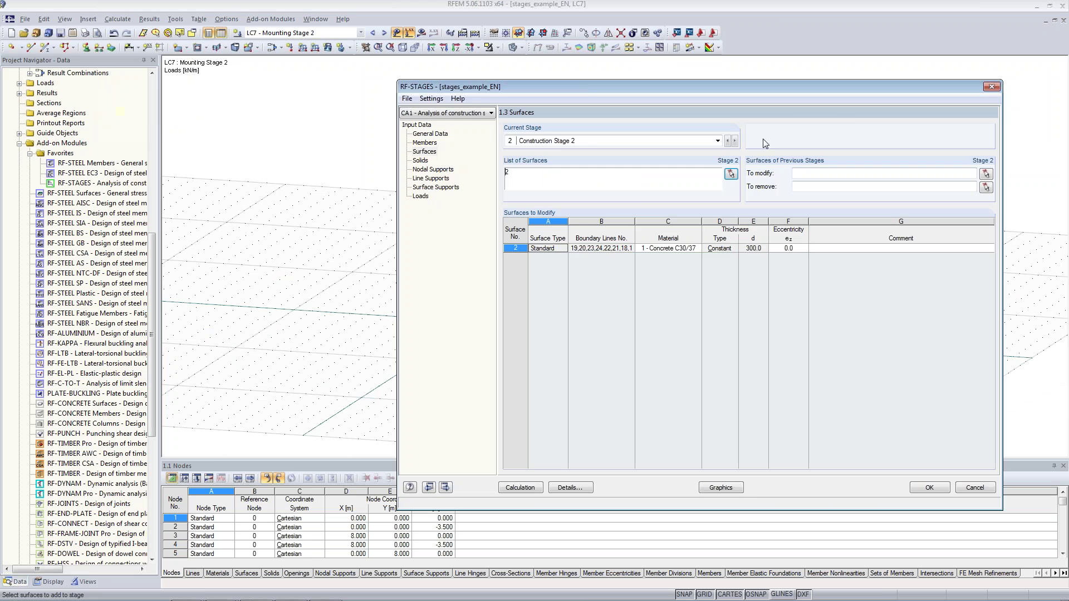
# Assign surface 3, the top slab of the building, to Construction Stage 3.
pyautogui.click(735, 141)
pyautogui.click(730, 173)
pyautogui.click(534, 148)
pyautogui.click(132, 109)
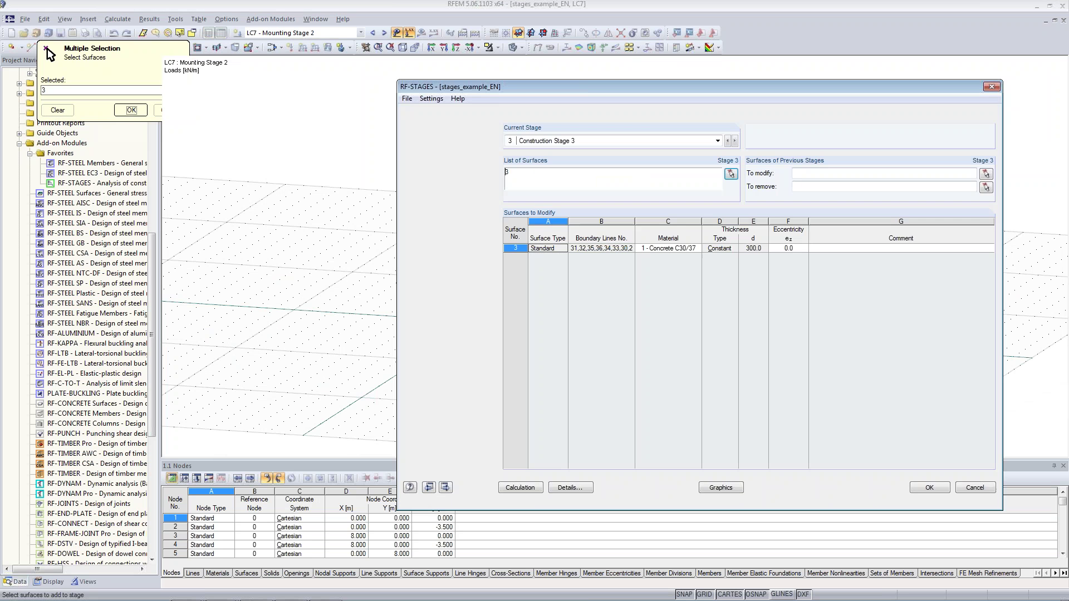
pyautogui.moveTo(675, 86); pyautogui.dragTo(677, 134)
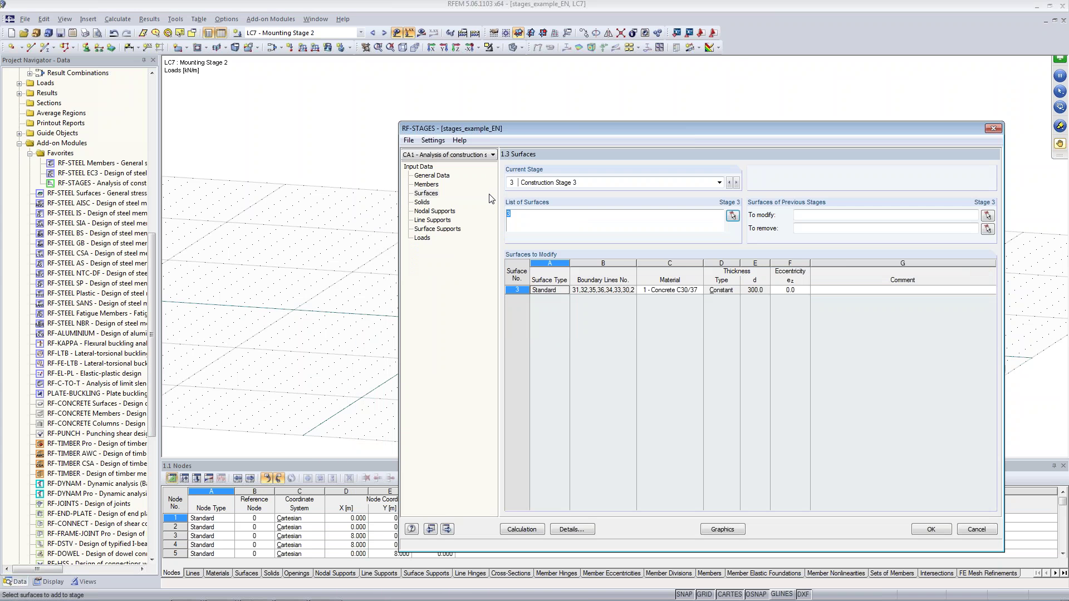
# Assign nodal supports 1-8 at the column bases to Construction Stage 1 and check the assignment against the model.
pyautogui.click(421, 202)
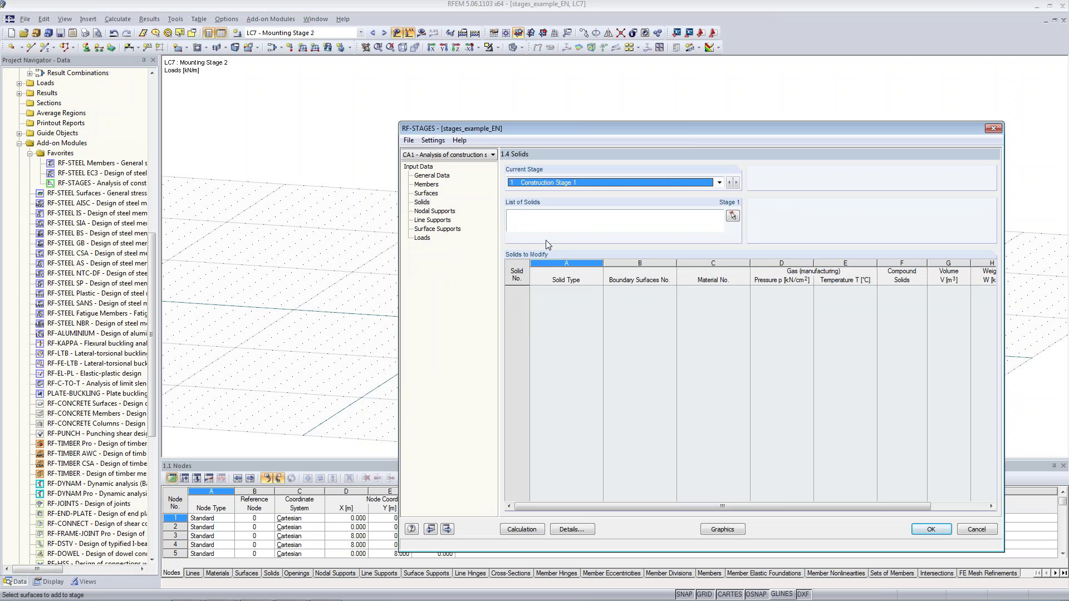
pyautogui.click(444, 211)
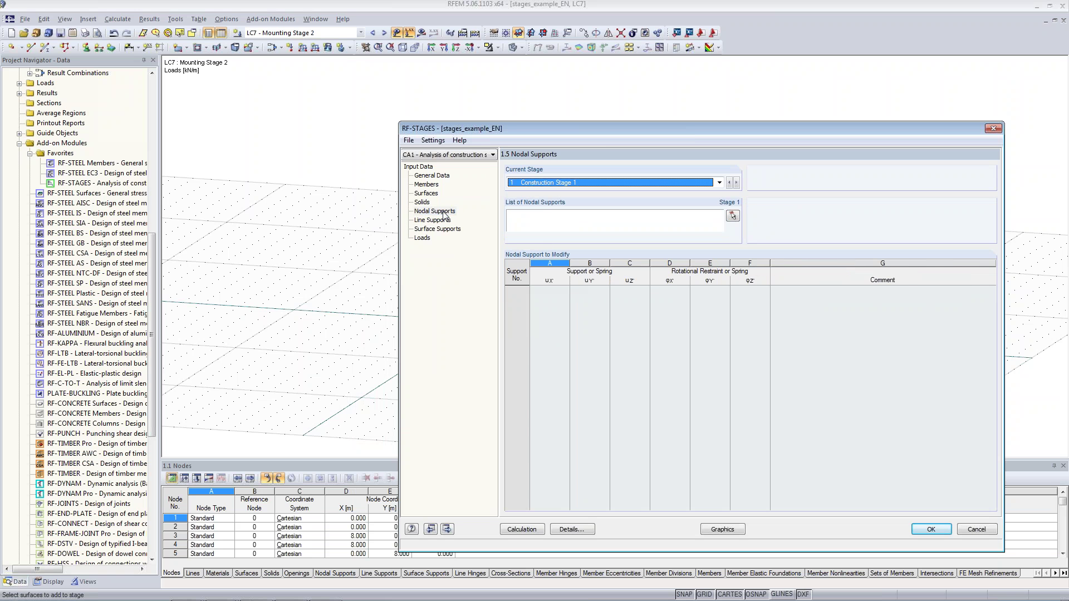
pyautogui.click(732, 216)
pyautogui.moveTo(741, 302); pyautogui.dragTo(368, 440)
pyautogui.click(131, 110)
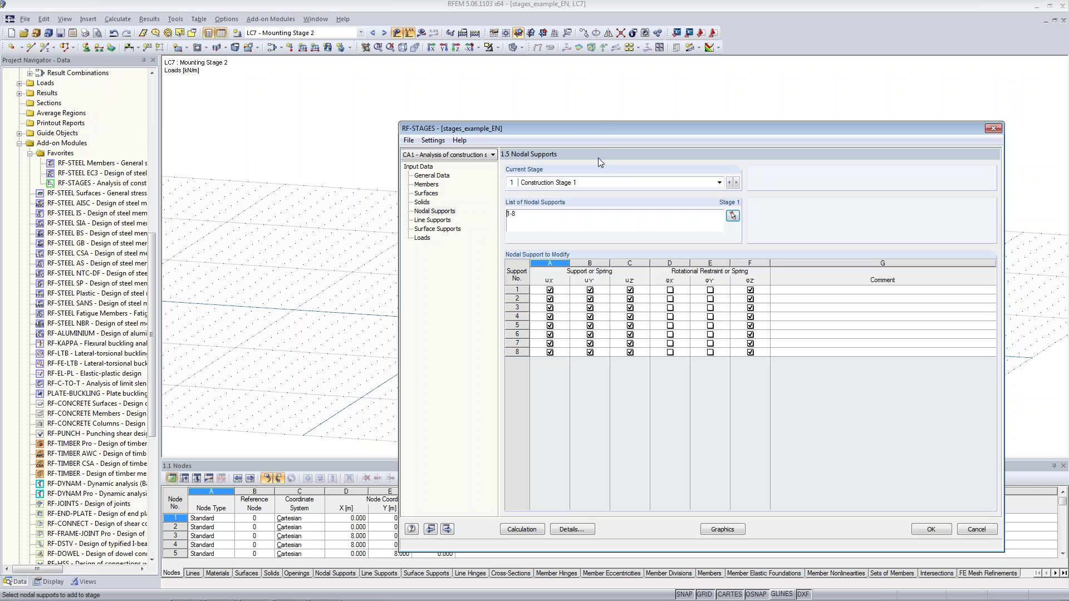
pyautogui.moveTo(607, 129); pyautogui.dragTo(866, 126)
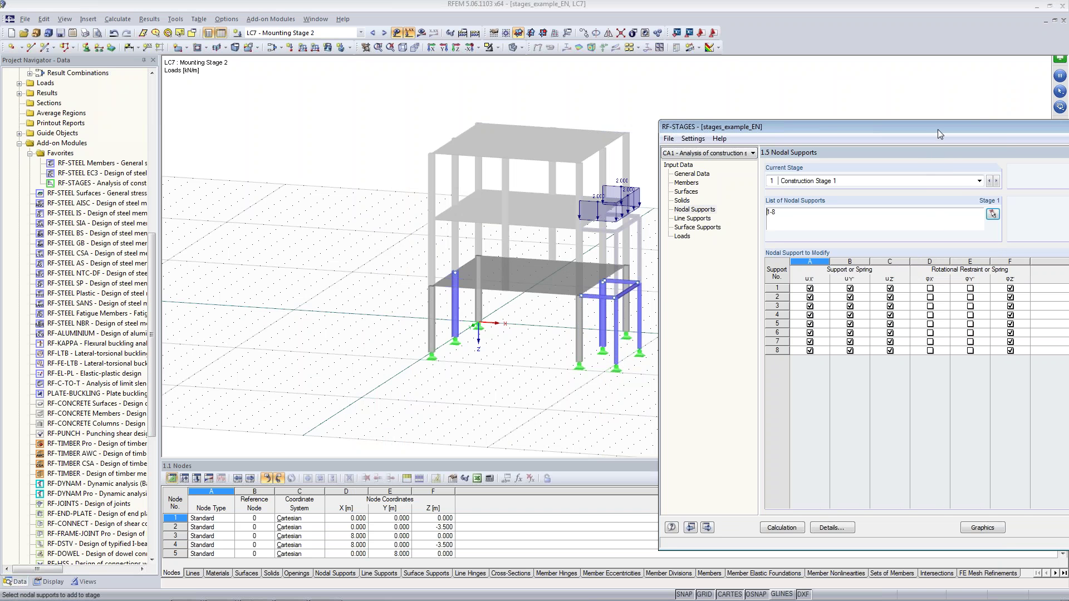
pyautogui.moveTo(938, 131); pyautogui.dragTo(921, 131)
pyautogui.doubleClick(753, 212)
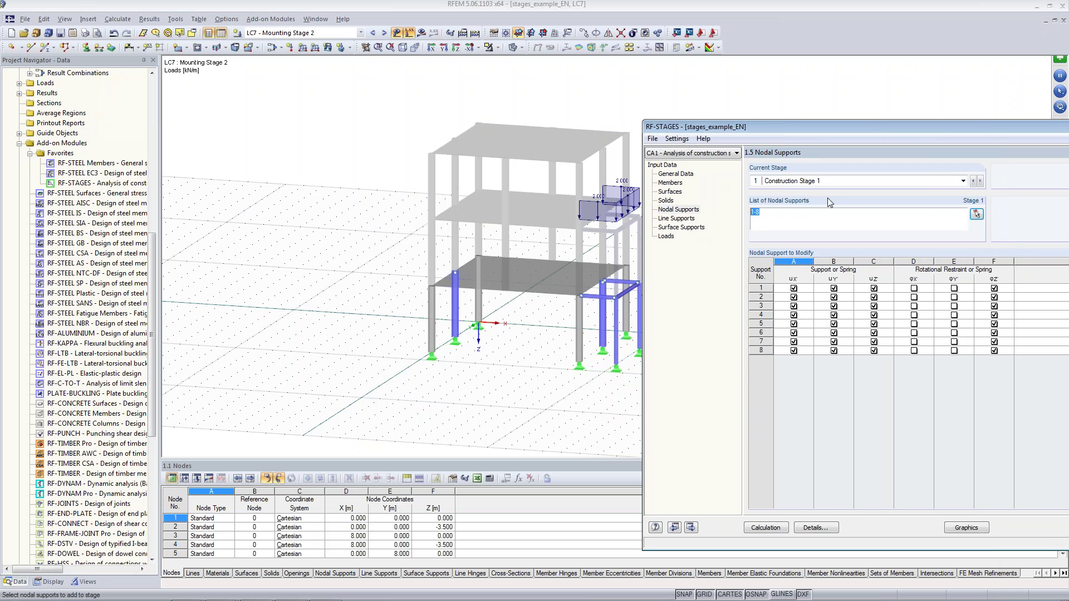
# Review the line support and surface support lists of Construction Stage 1, and bring up its load assignment.
pyautogui.click(676, 218)
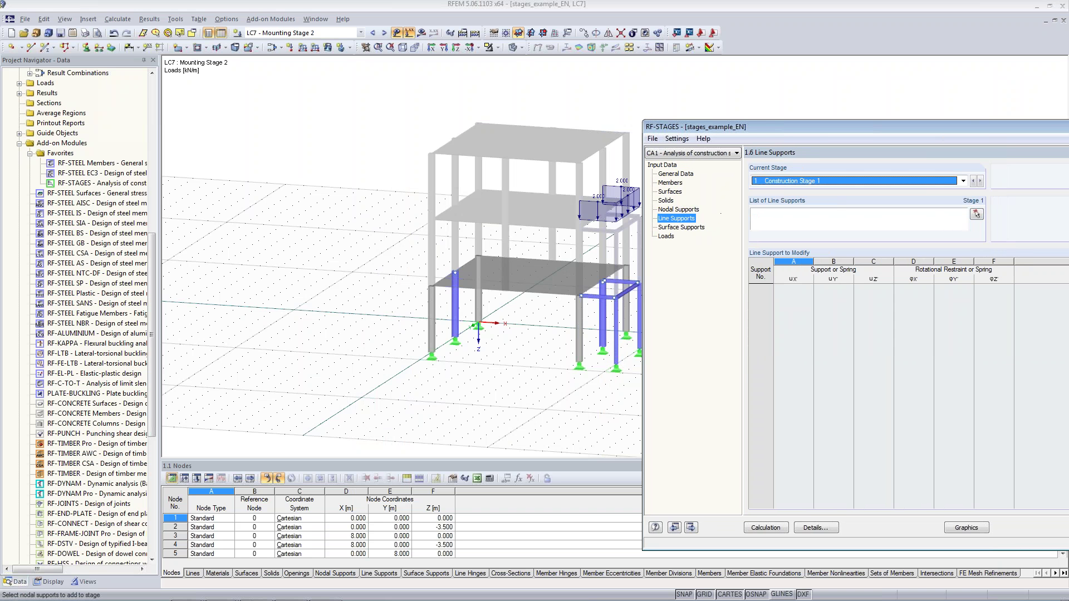
pyautogui.click(675, 228)
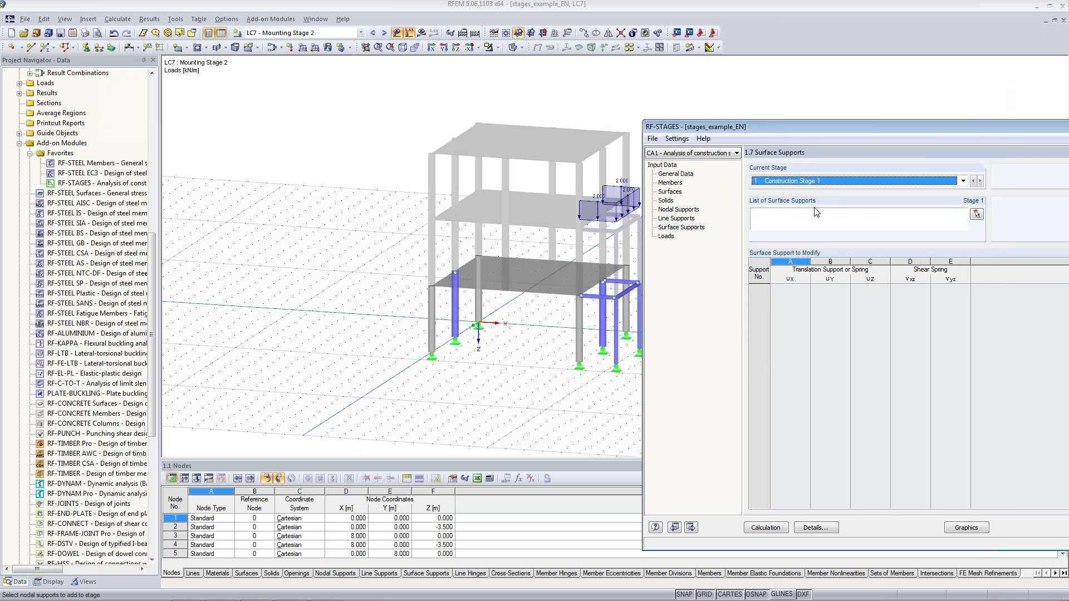
pyautogui.moveTo(816, 129); pyautogui.dragTo(705, 112)
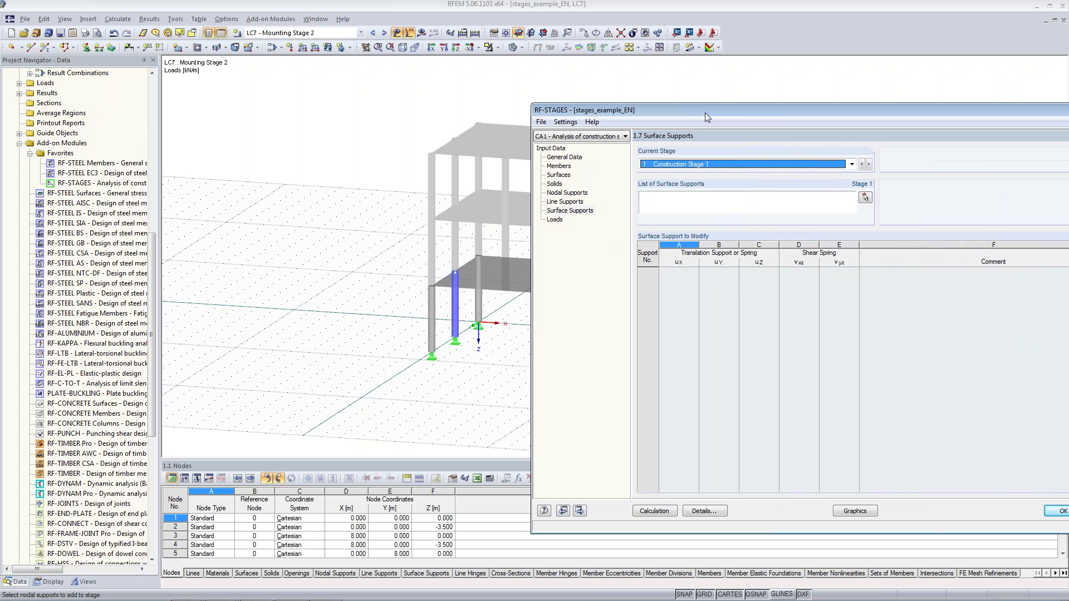
pyautogui.click(555, 220)
pyautogui.moveTo(751, 118); pyautogui.dragTo(562, 104)
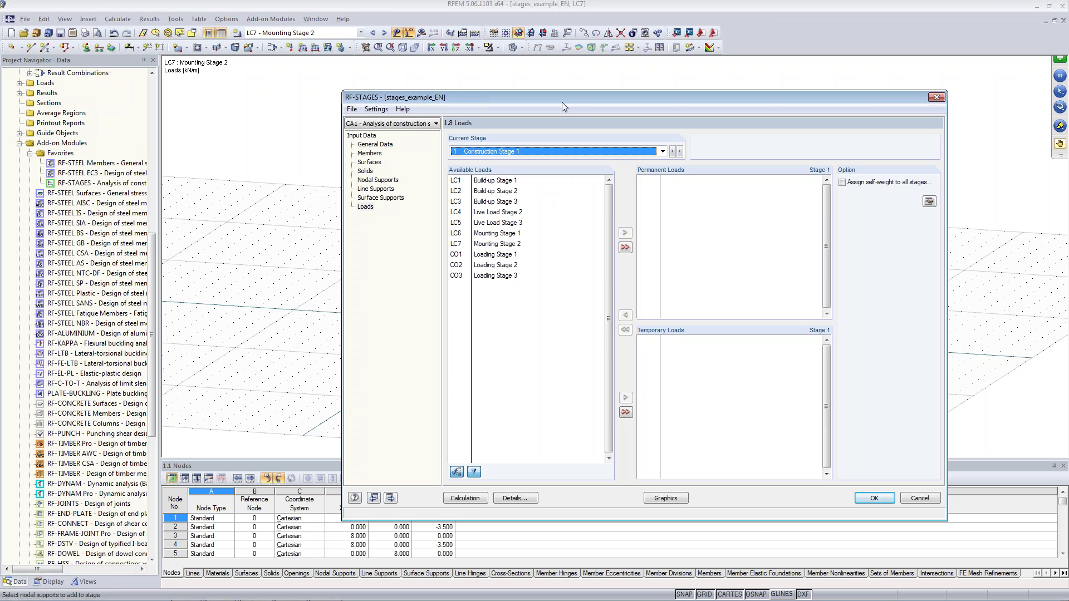
pyautogui.click(503, 180)
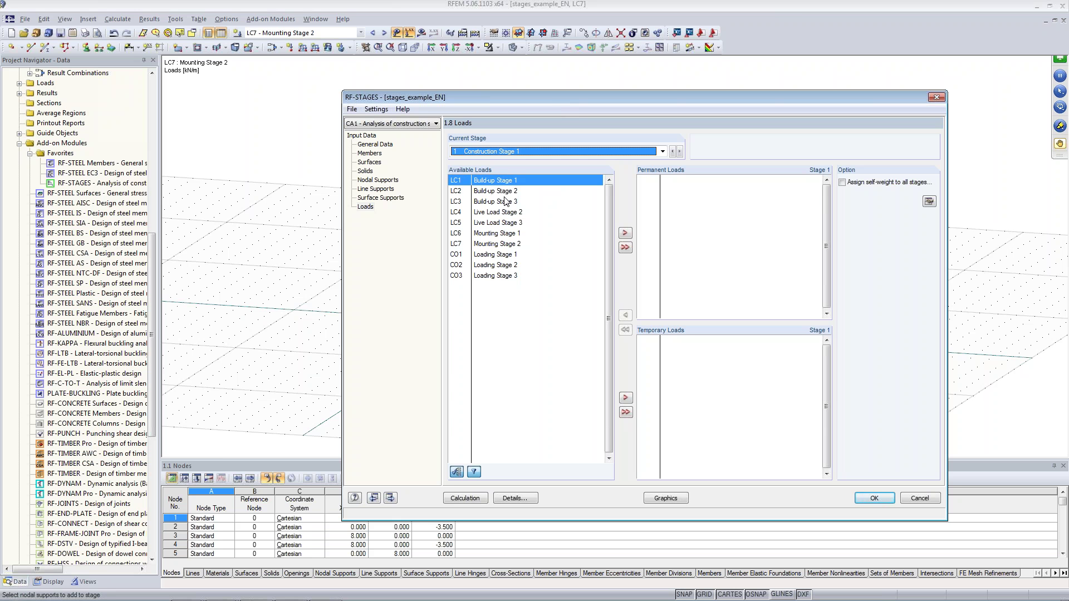
pyautogui.click(499, 212)
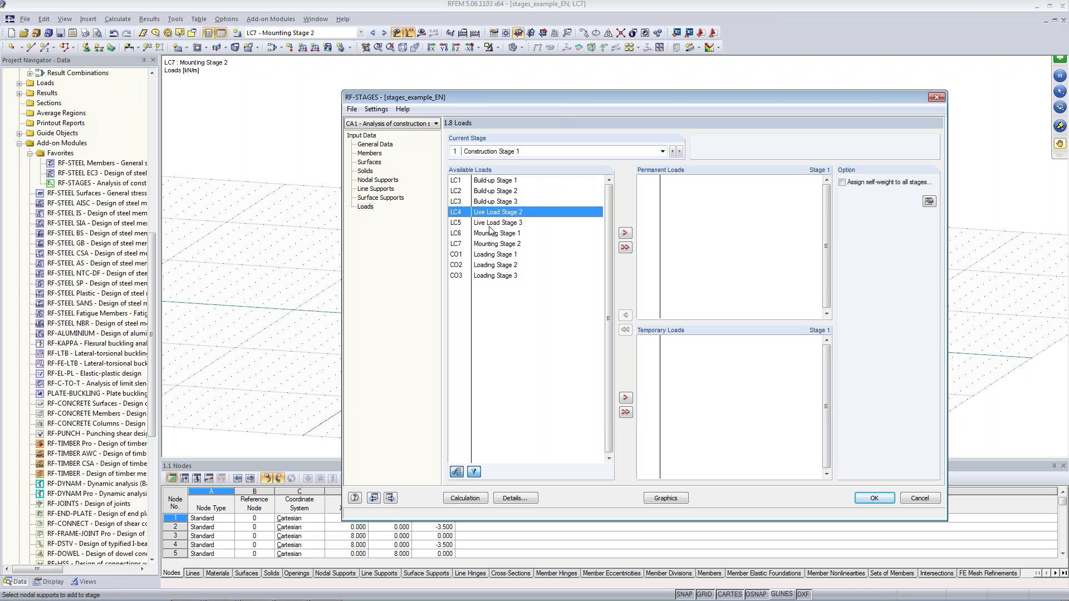
pyautogui.doubleClick(507, 182)
pyautogui.doubleClick(675, 179)
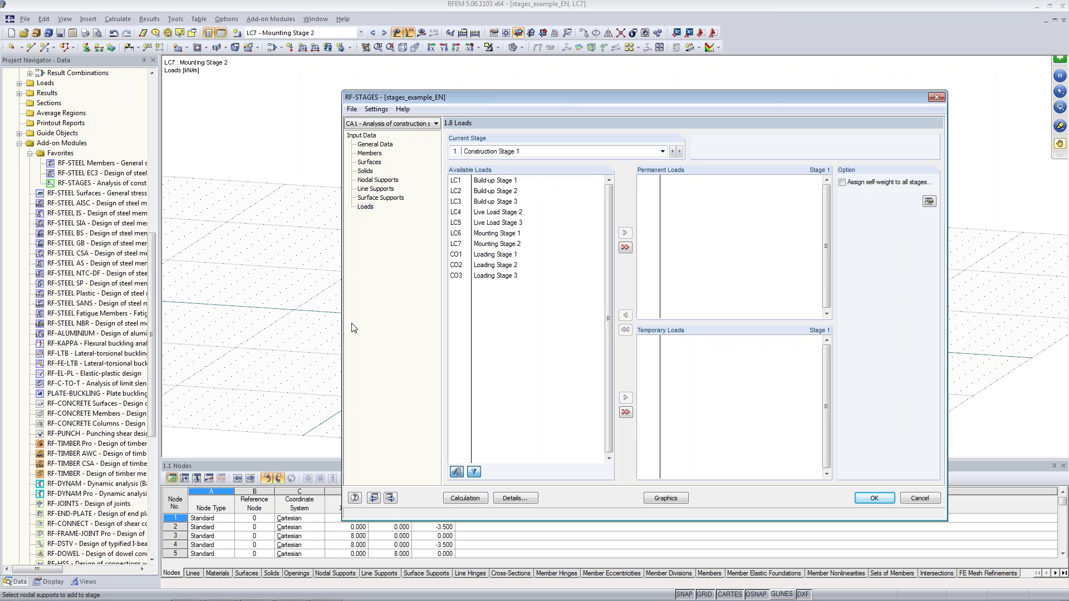
# Assign load combinations CO1, CO2 and CO3 as permanent loads to Construction Stages 1, 2 and 3 respectively.
pyautogui.click(465, 258)
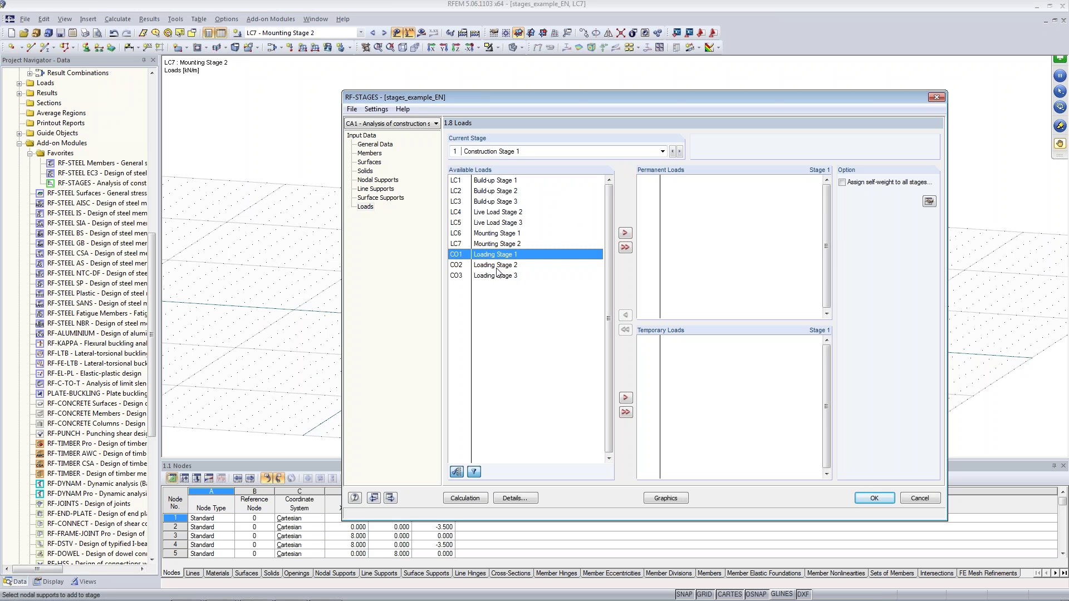
pyautogui.click(625, 233)
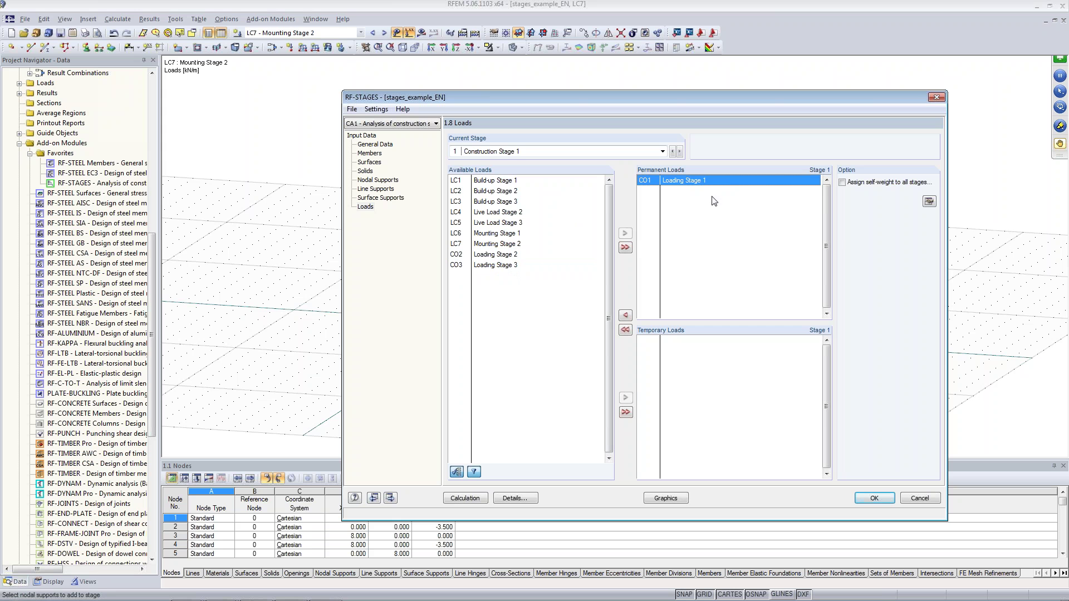
pyautogui.click(679, 152)
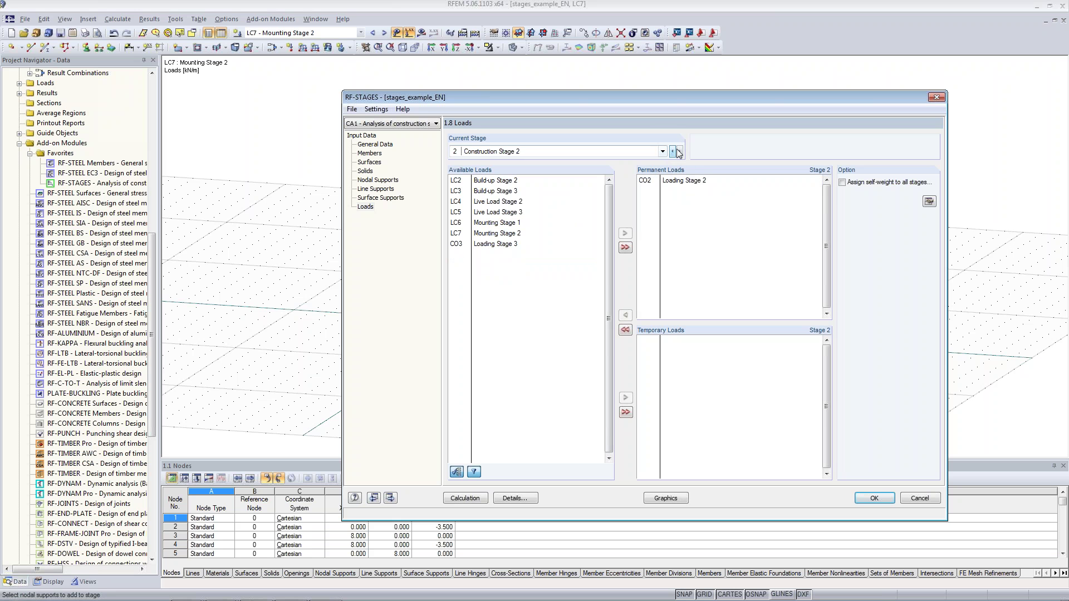
pyautogui.click(679, 151)
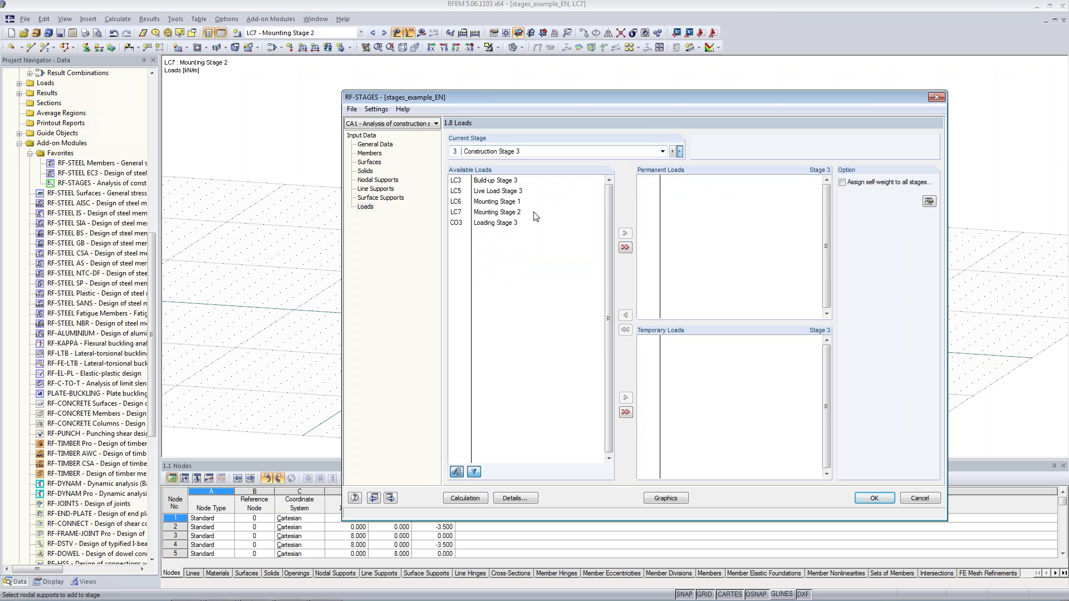
pyautogui.doubleClick(506, 222)
pyautogui.click(672, 152)
pyautogui.click(672, 152)
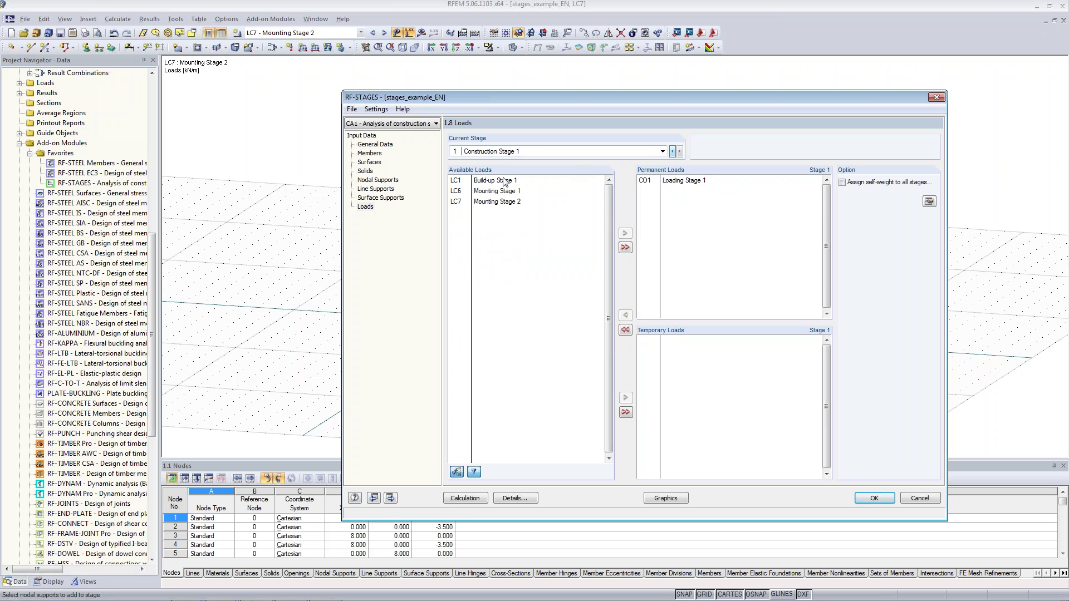
# Apply self-weight to all construction stages with a factor of 1.35 in the Z direction.
pyautogui.moveTo(399, 96); pyautogui.dragTo(662, 93)
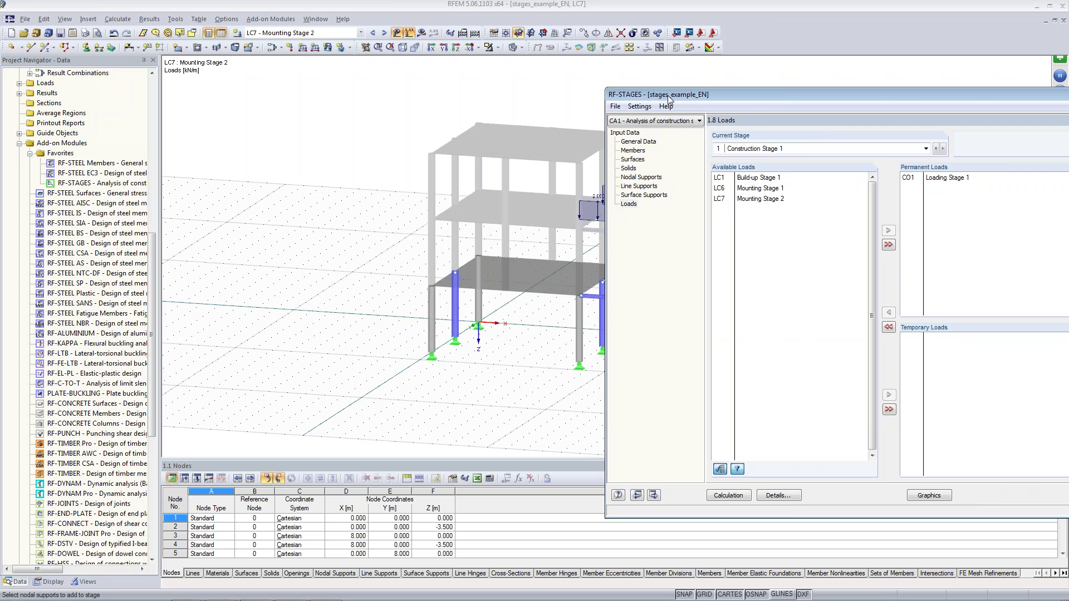
pyautogui.moveTo(693, 95); pyautogui.dragTo(529, 89)
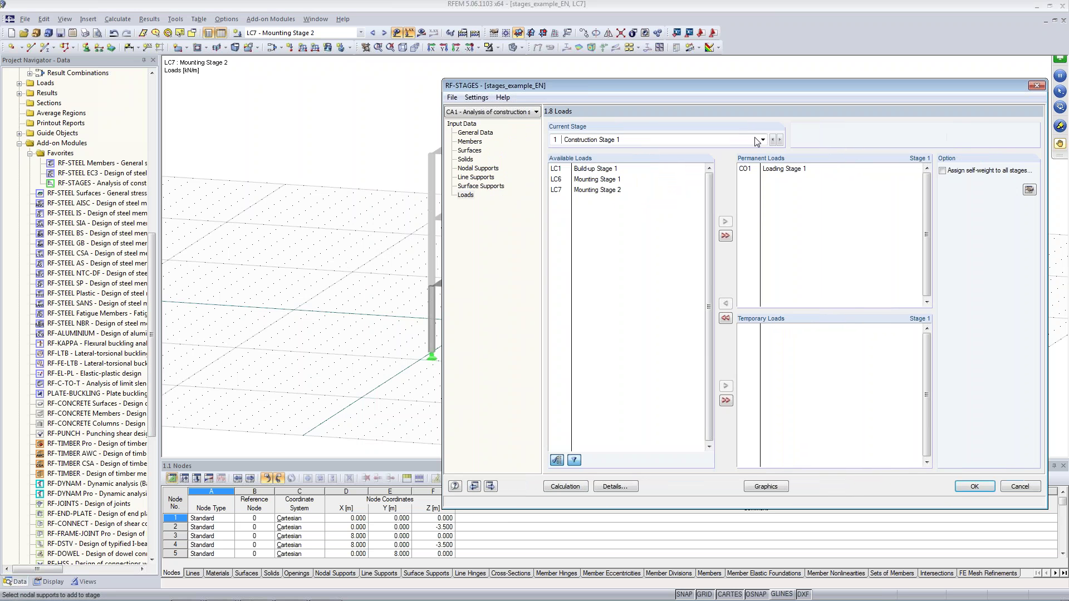
pyautogui.click(744, 169)
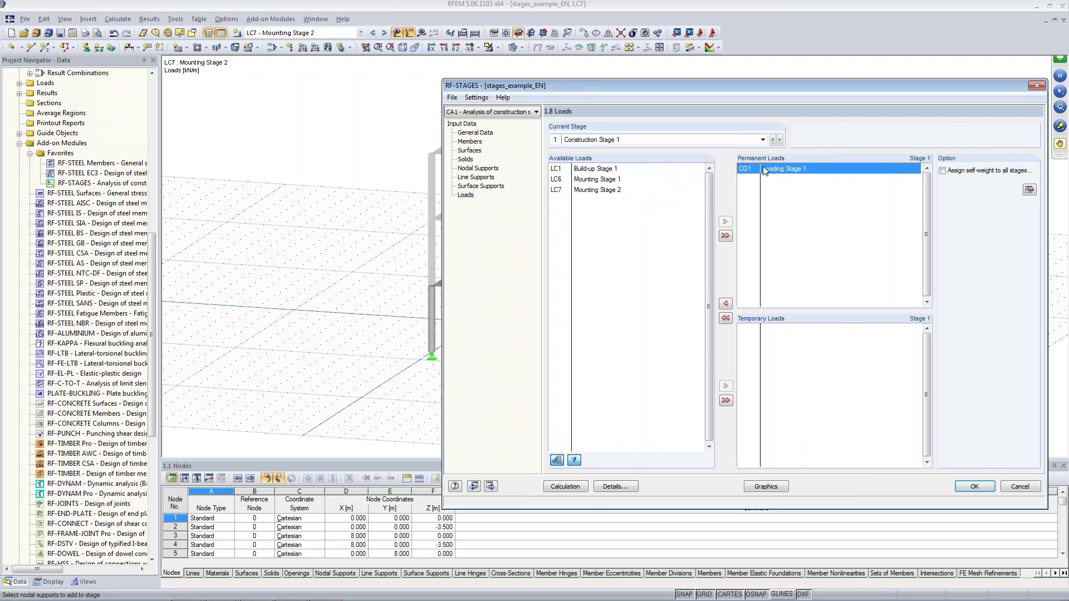
pyautogui.click(962, 174)
pyautogui.click(1029, 190)
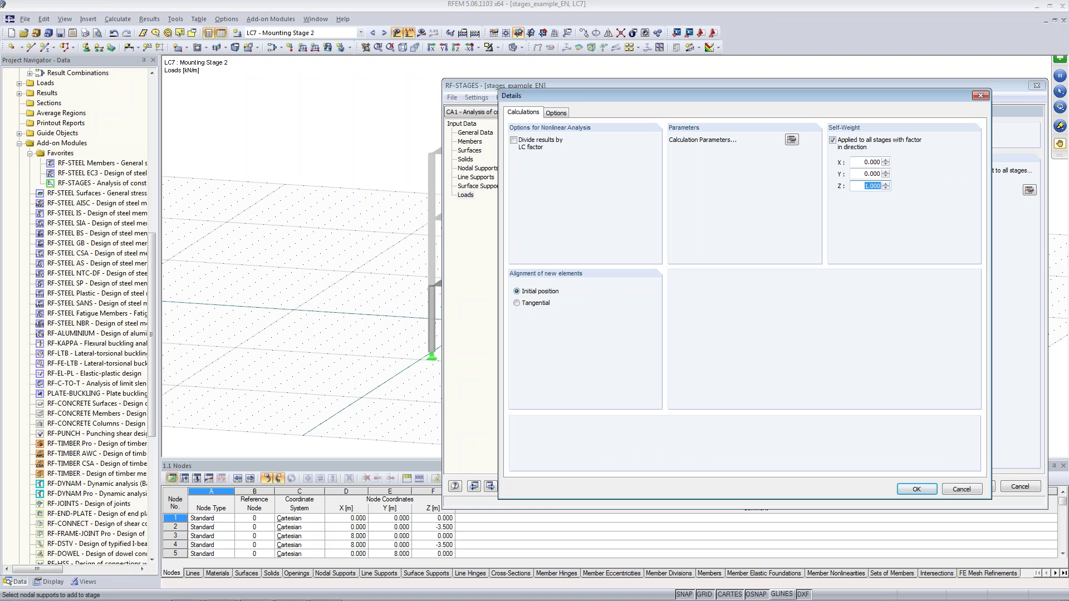
pyautogui.write('1,35')
pyautogui.click(856, 159)
pyautogui.click(913, 489)
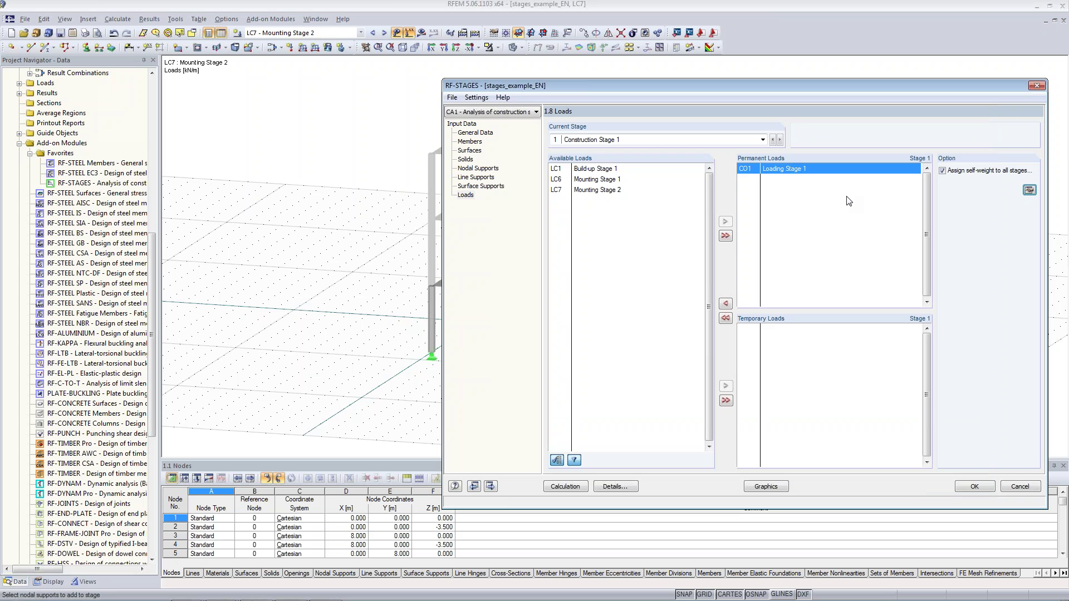
# Assign LC6 Mounting Stage 1 as a temporary load to Construction Stage 1 and LC7 Mounting Stage 2 to Construction Stage 2.
pyautogui.click(606, 179)
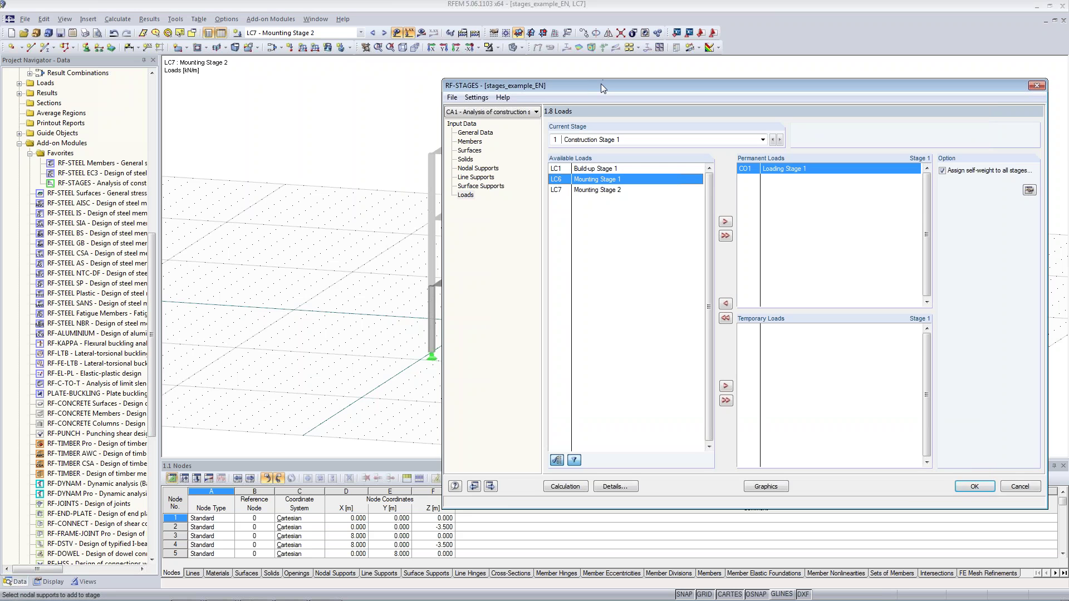
pyautogui.moveTo(593, 83); pyautogui.dragTo(561, 75)
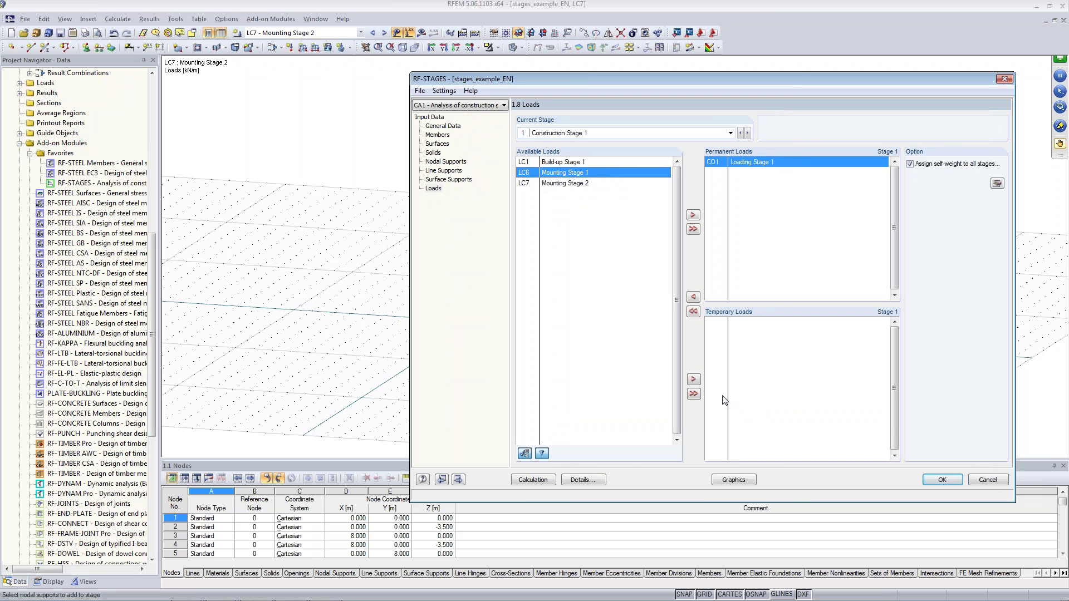
pyautogui.click(694, 379)
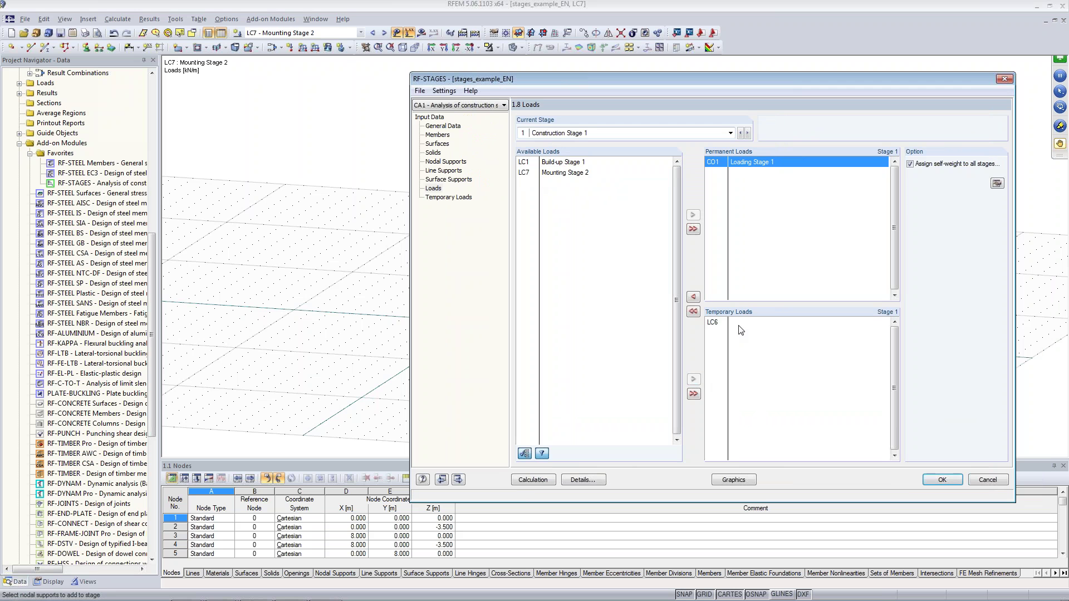
pyautogui.click(747, 133)
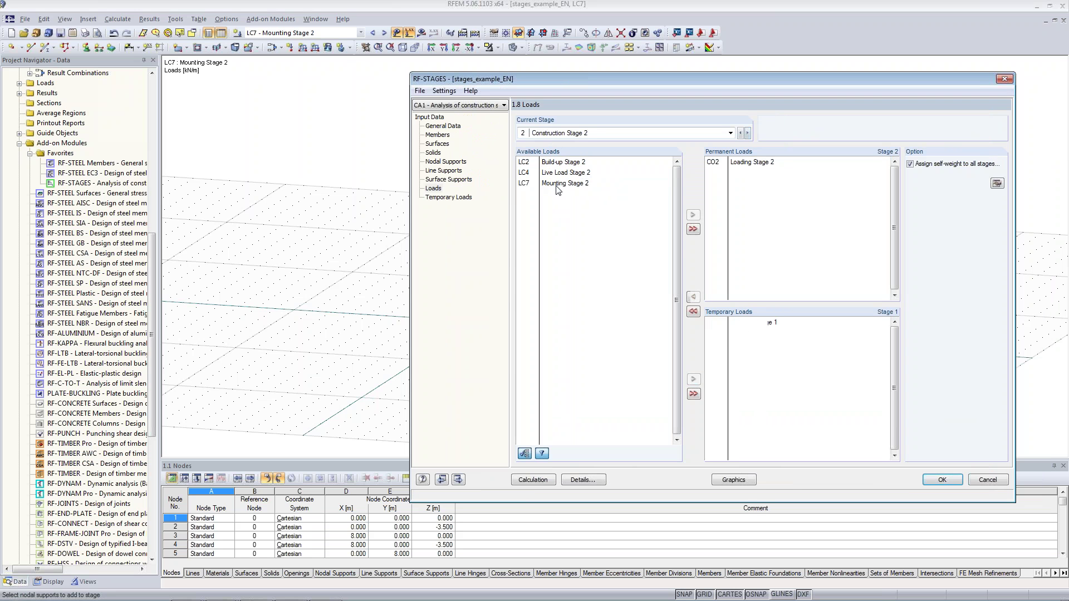
pyautogui.click(551, 183)
pyautogui.click(694, 380)
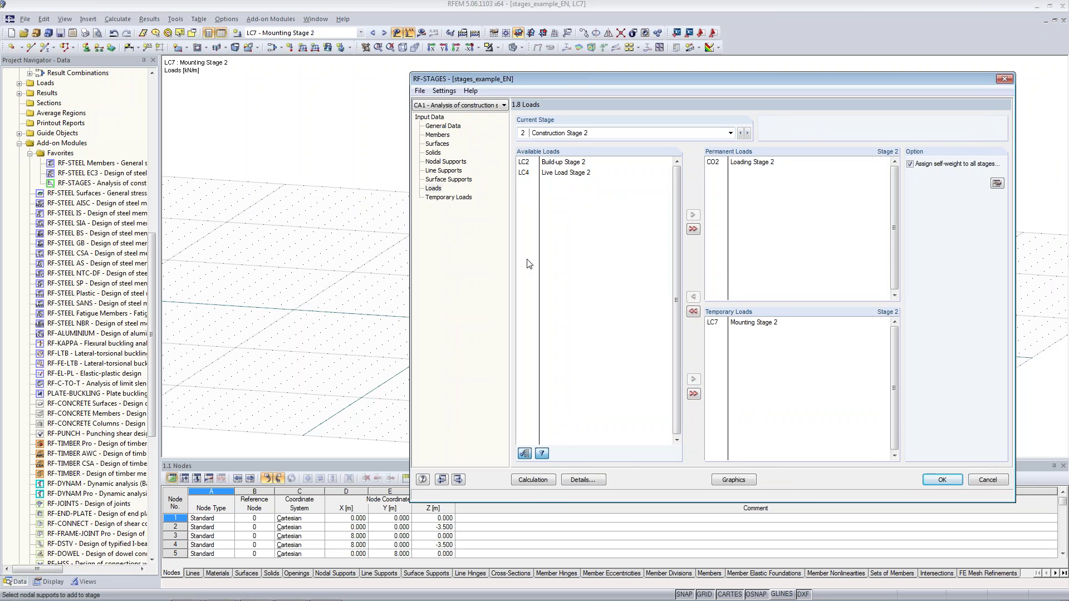
# Add temporary load LC6 to result combination 1 of Construction Stage 1 as a variable load with factor 1.50.
pyautogui.click(469, 199)
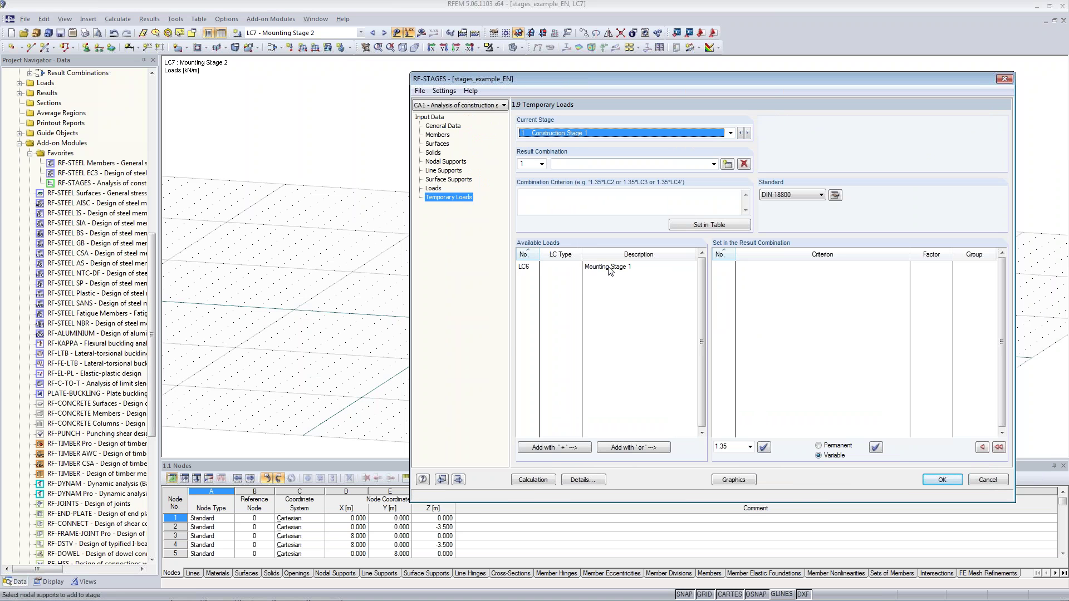
pyautogui.click(599, 269)
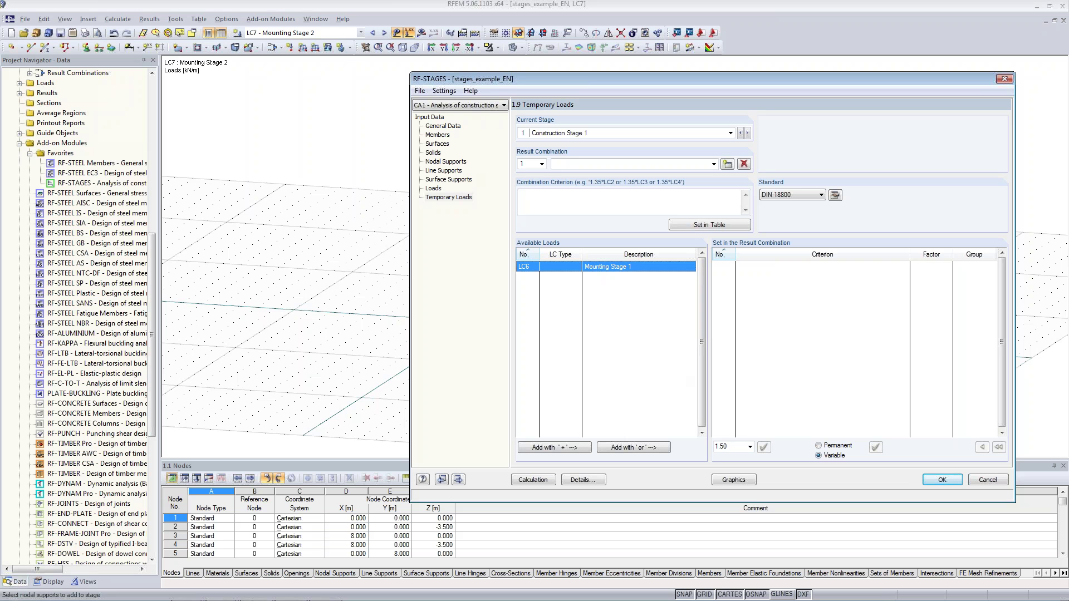
pyautogui.click(548, 448)
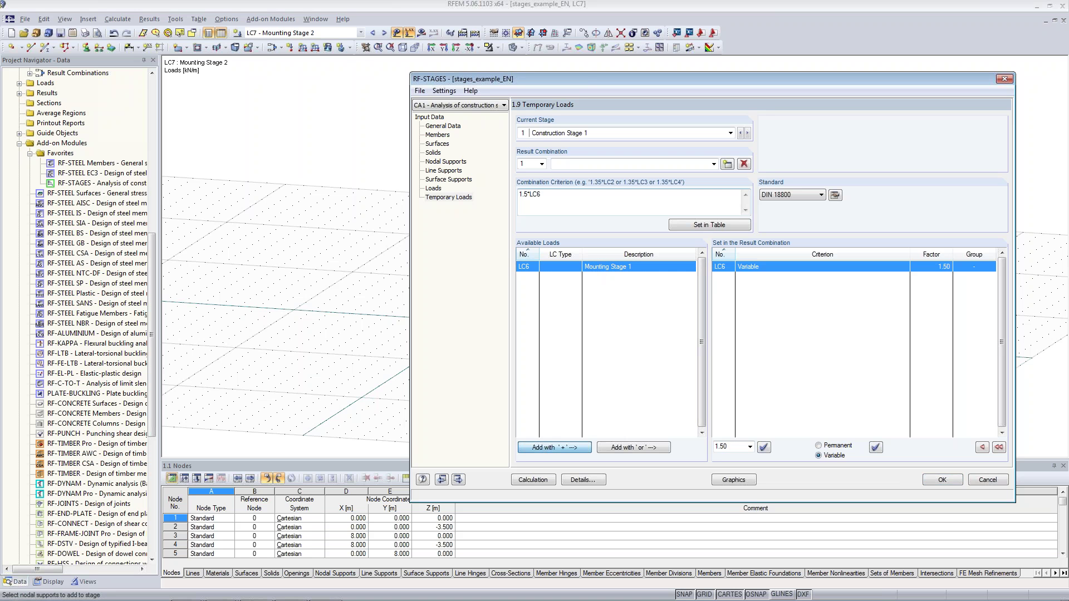
# Add temporary load LC7 to result combination 1 of Construction Stage 2 as a variable load with factor 1.50.
pyautogui.click(747, 133)
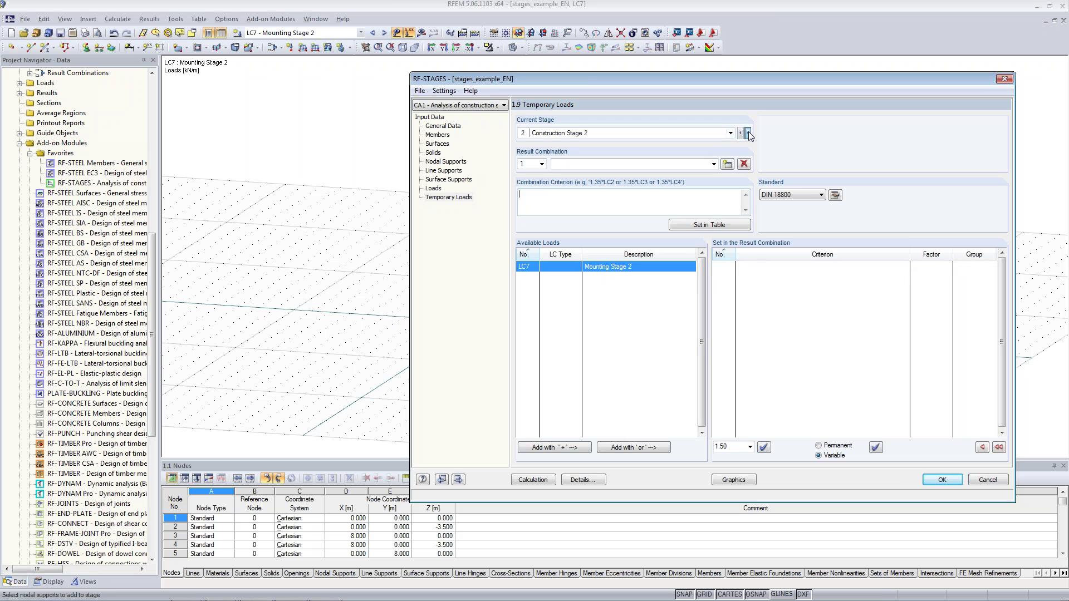
pyautogui.doubleClick(612, 268)
pyautogui.doubleClick(536, 194)
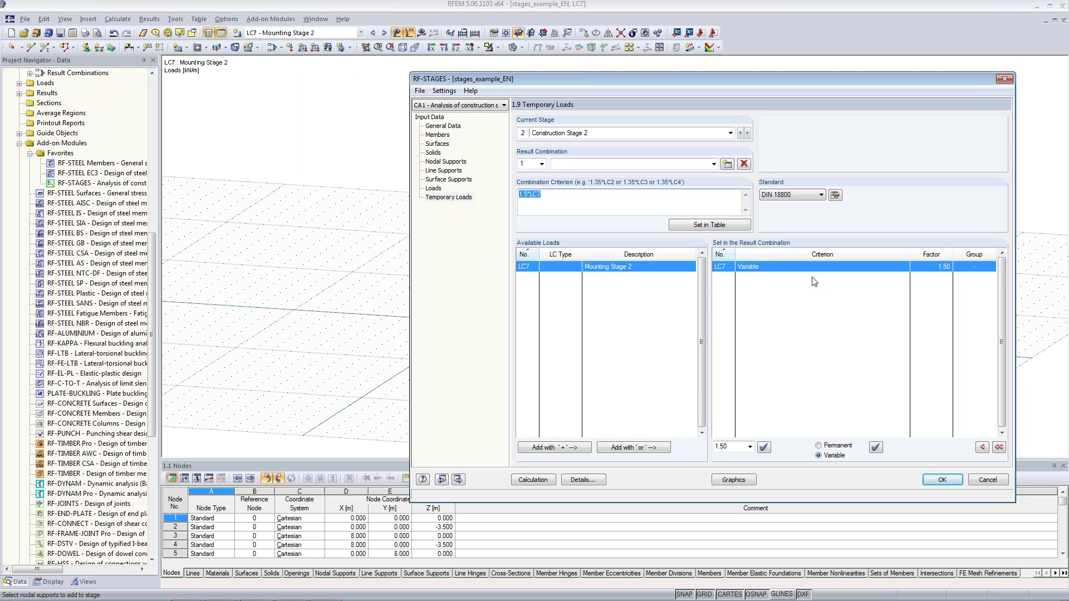
# Check the loads assigned to Construction Stage 2 and run the calculation of the construction stages.
pyautogui.click(433, 188)
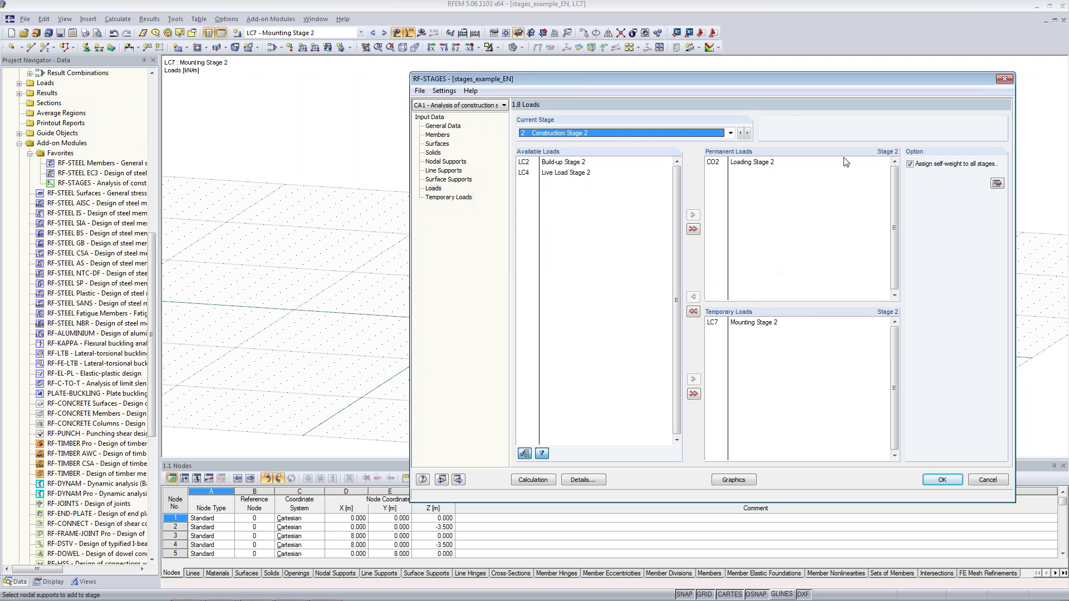
pyautogui.click(522, 480)
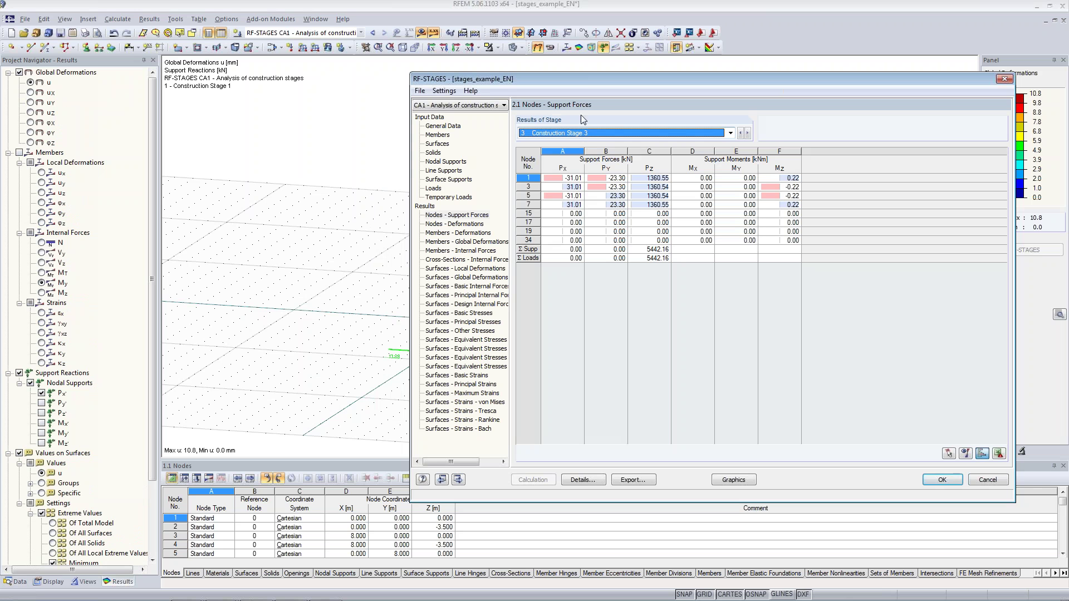
pyautogui.moveTo(583, 78); pyautogui.dragTo(472, 51)
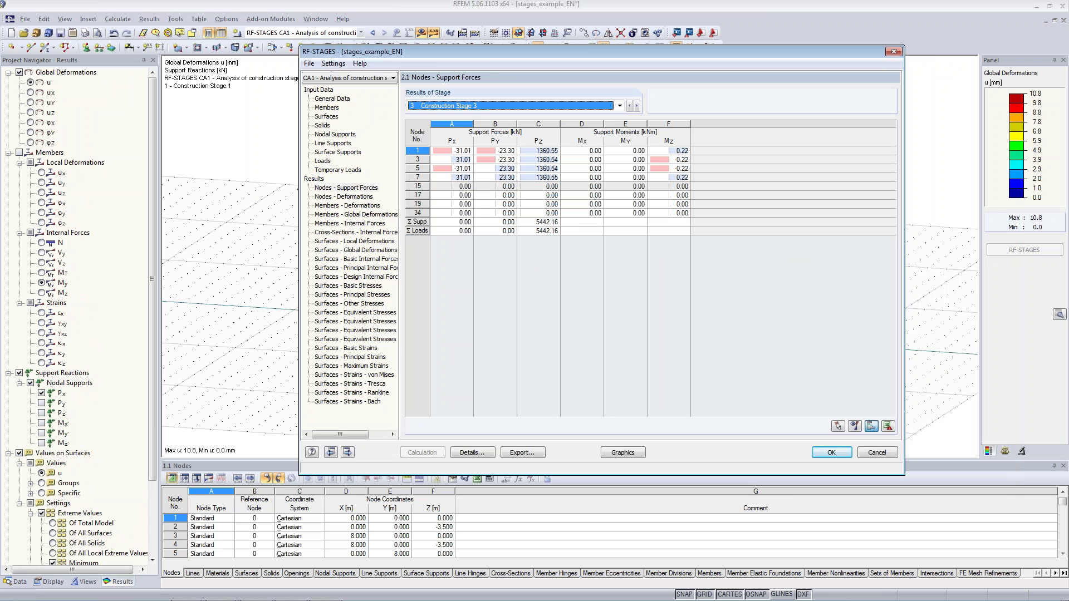
# Review the nodal support forces for Construction Stage 1 and for the envelope of all stages.
pyautogui.click(619, 106)
pyautogui.click(423, 115)
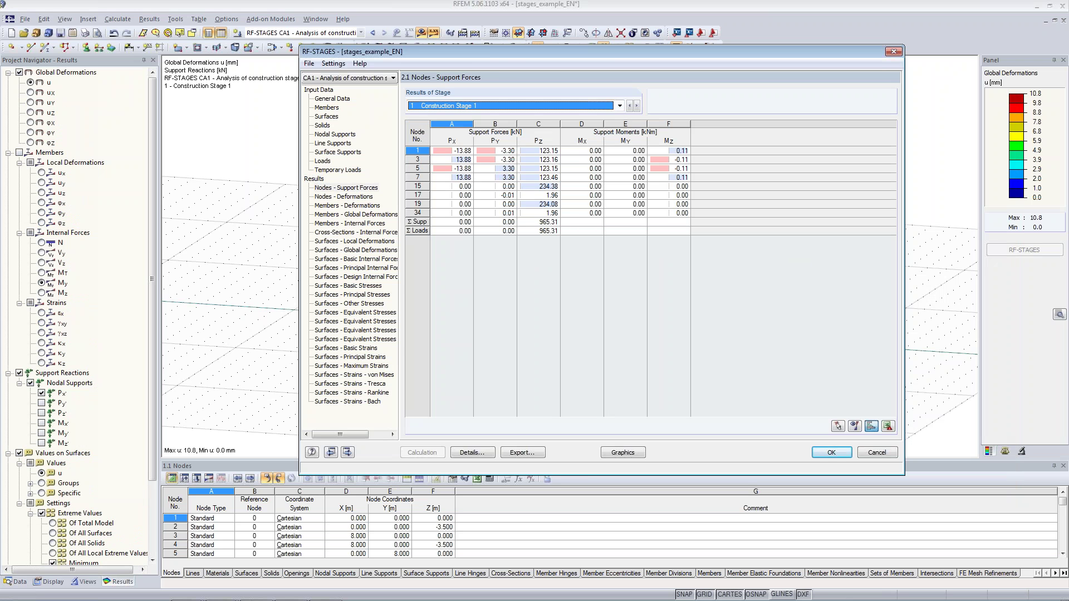
pyautogui.click(439, 108)
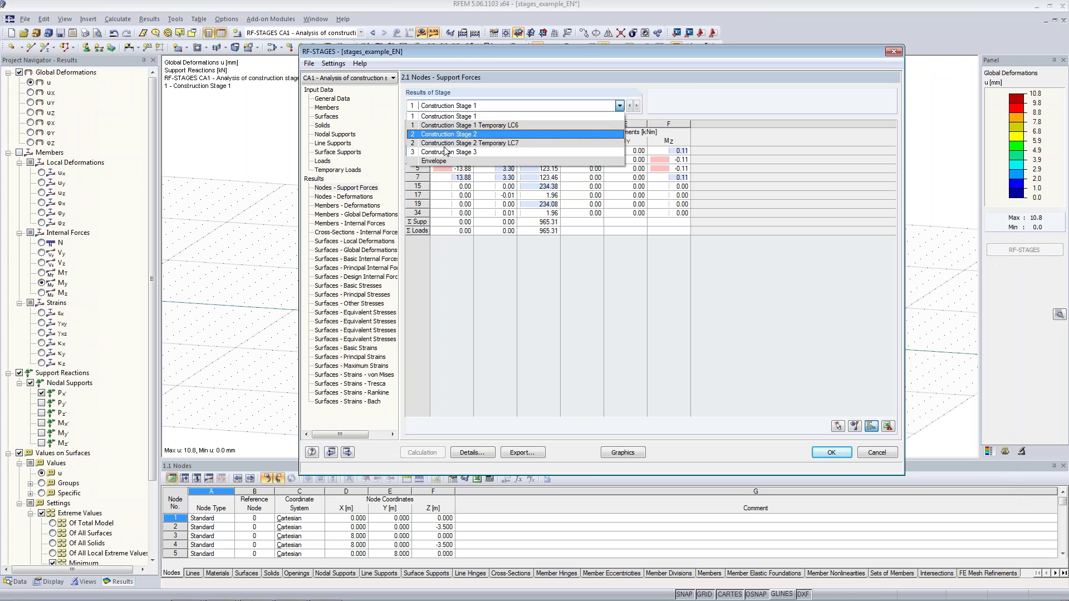
pyautogui.click(489, 161)
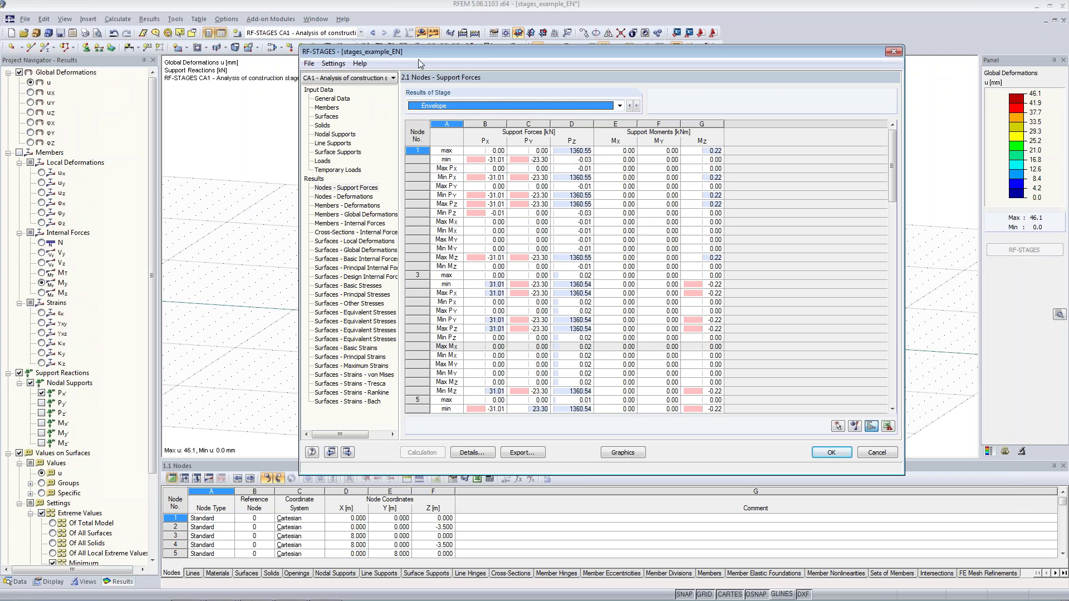
pyautogui.moveTo(422, 52); pyautogui.dragTo(334, 48)
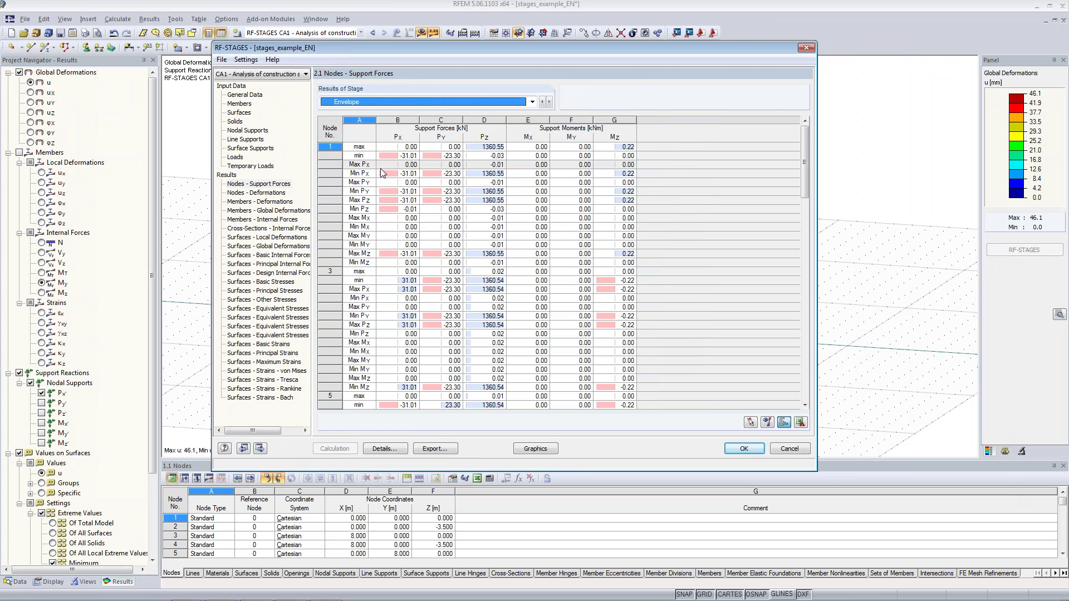
pyautogui.moveTo(363, 148); pyautogui.dragTo(441, 202)
pyautogui.click(494, 245)
pyautogui.click(391, 281)
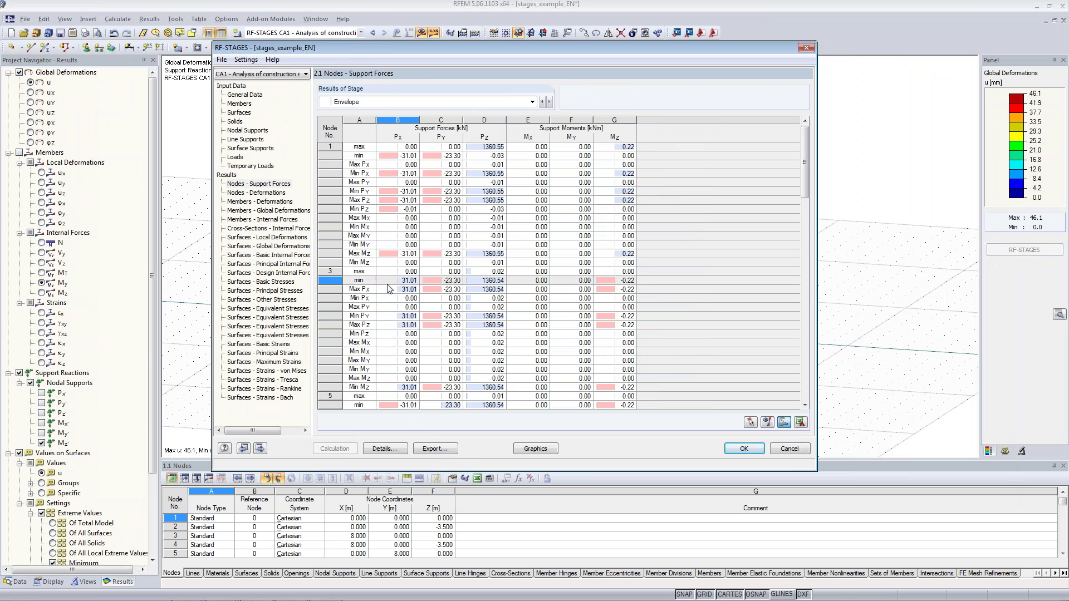
# Export the stage results to RFEM as result combinations, exit the module and display the RF-STAGES CA1 results.
pyautogui.click(447, 453)
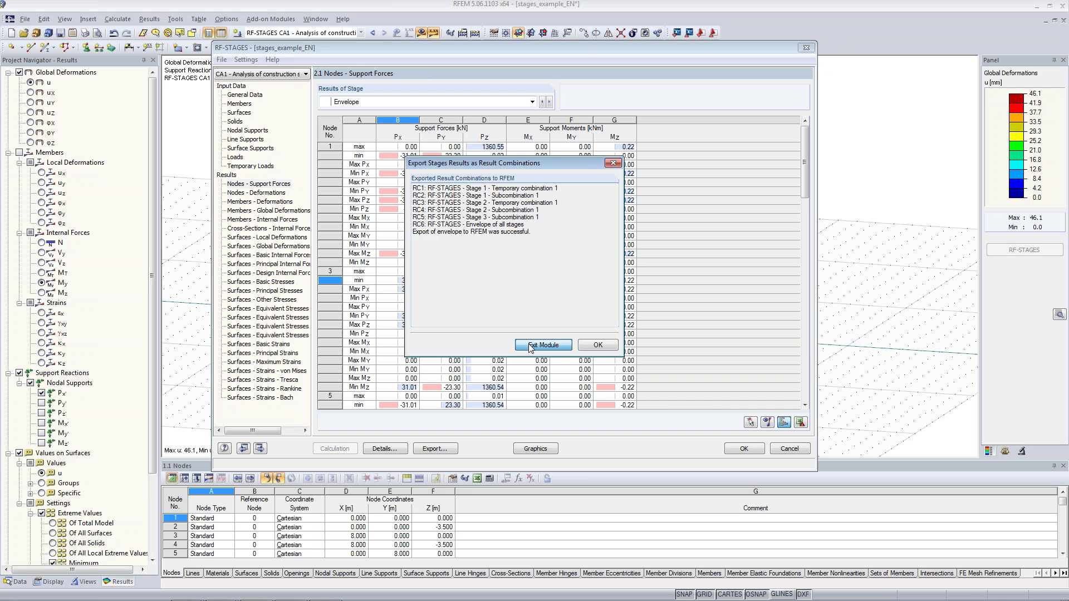
pyautogui.click(541, 345)
pyautogui.click(343, 35)
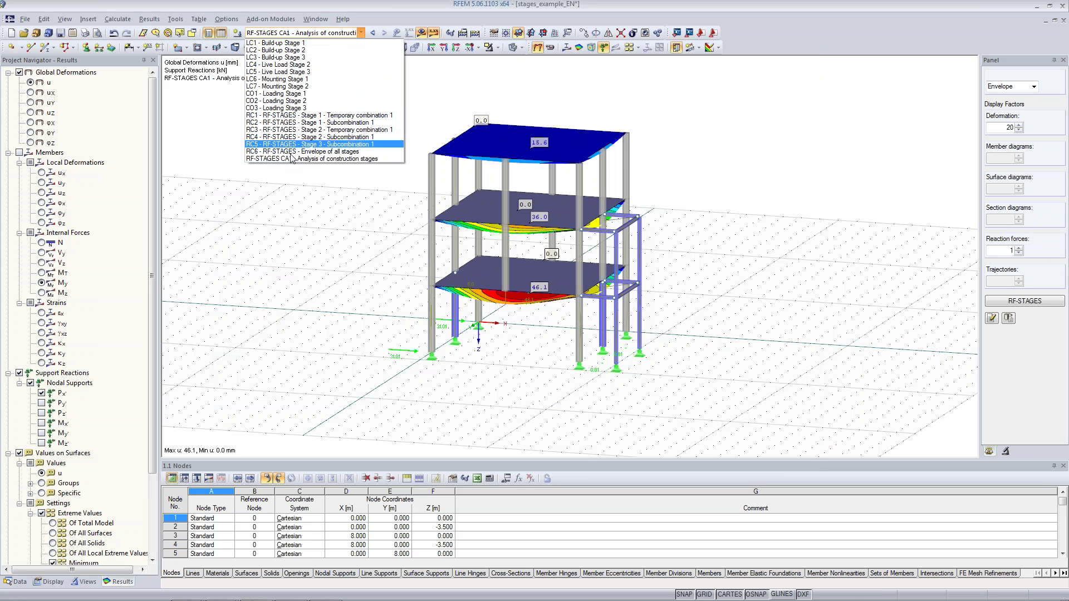
pyautogui.click(272, 159)
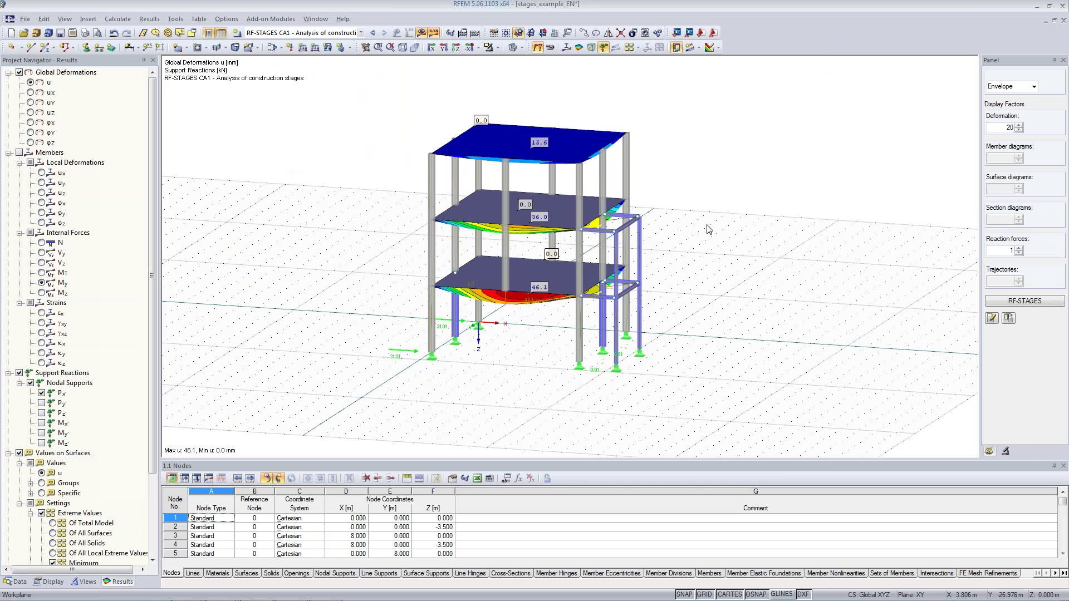
# Display the permanent-load results of Construction Stage 1 (1 - PLC) and examine the first-floor slab's global deformation around the temporary columns.
pyautogui.keyDown('ctrl'); pyautogui.moveTo(726, 219); pyautogui.dragTo(700, 211, button='middle'); pyautogui.keyUp('ctrl')
pyautogui.moveTo(1005, 60); pyautogui.dragTo(752, 97)
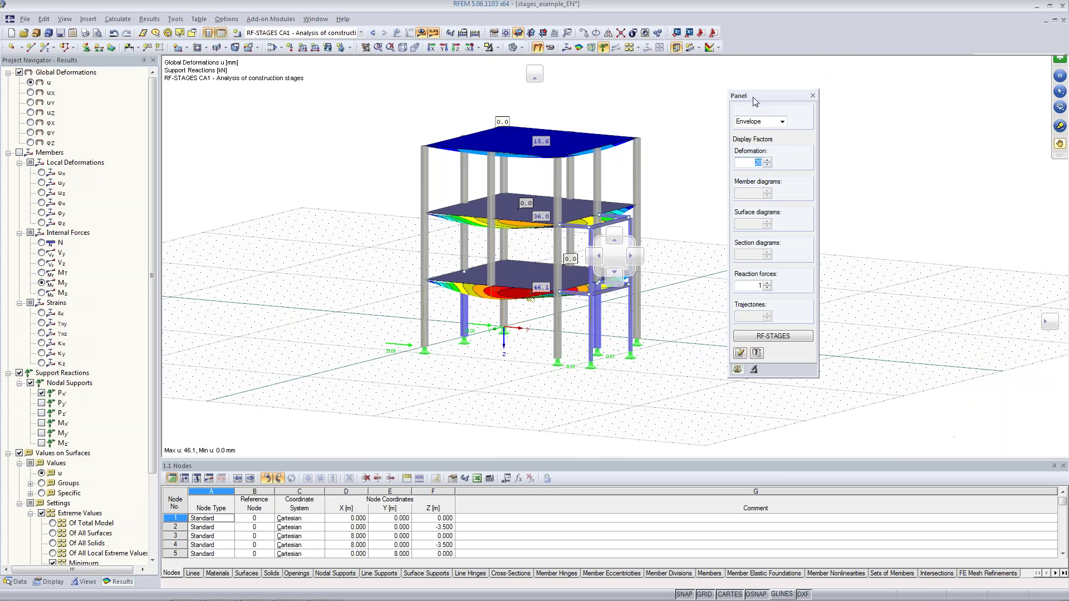
pyautogui.click(782, 122)
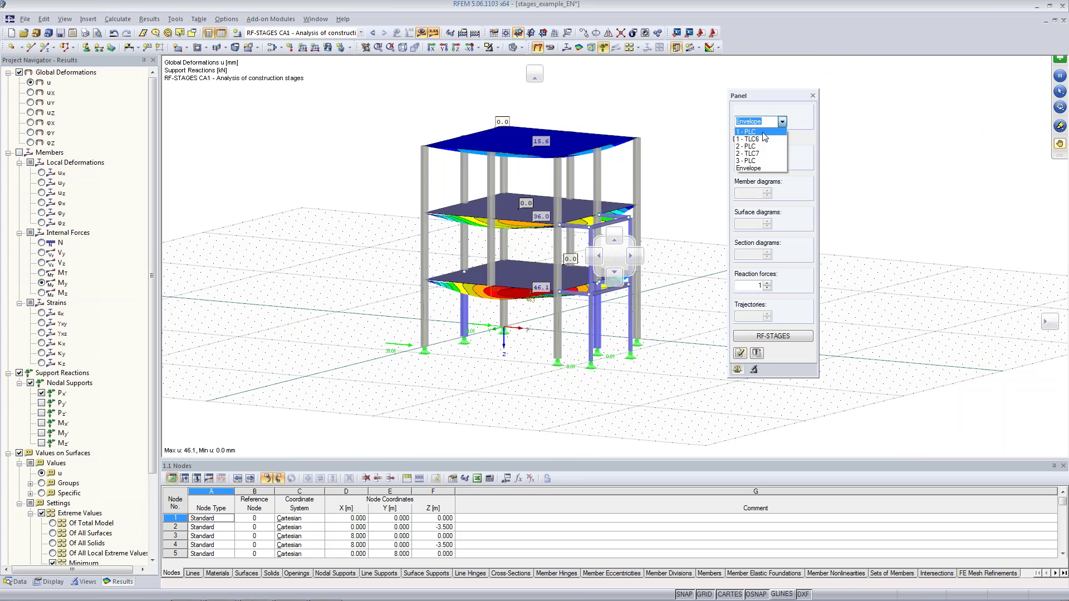
pyautogui.click(743, 132)
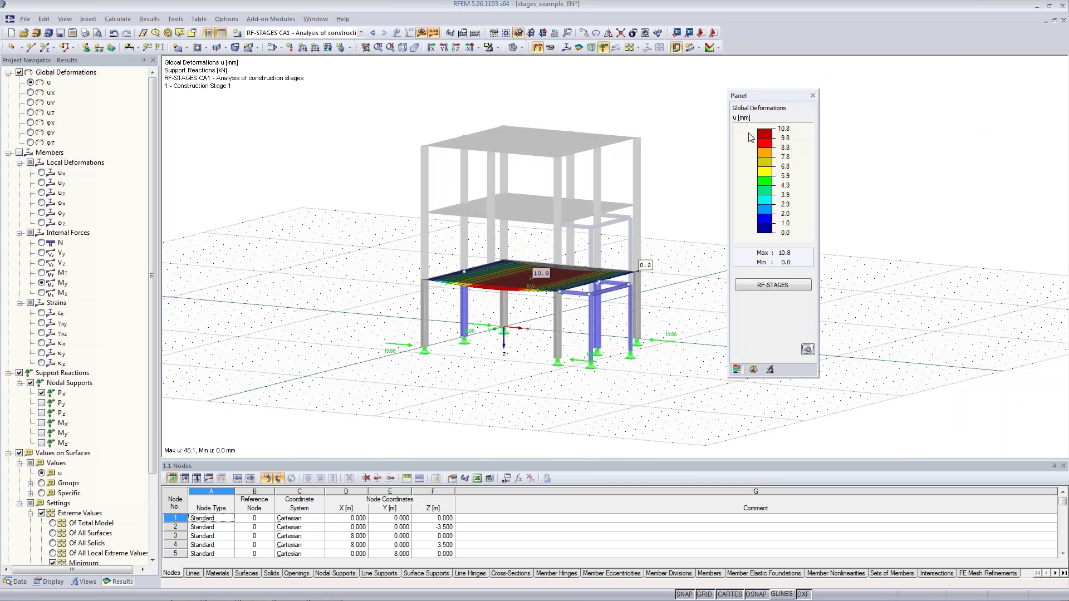
pyautogui.click(754, 369)
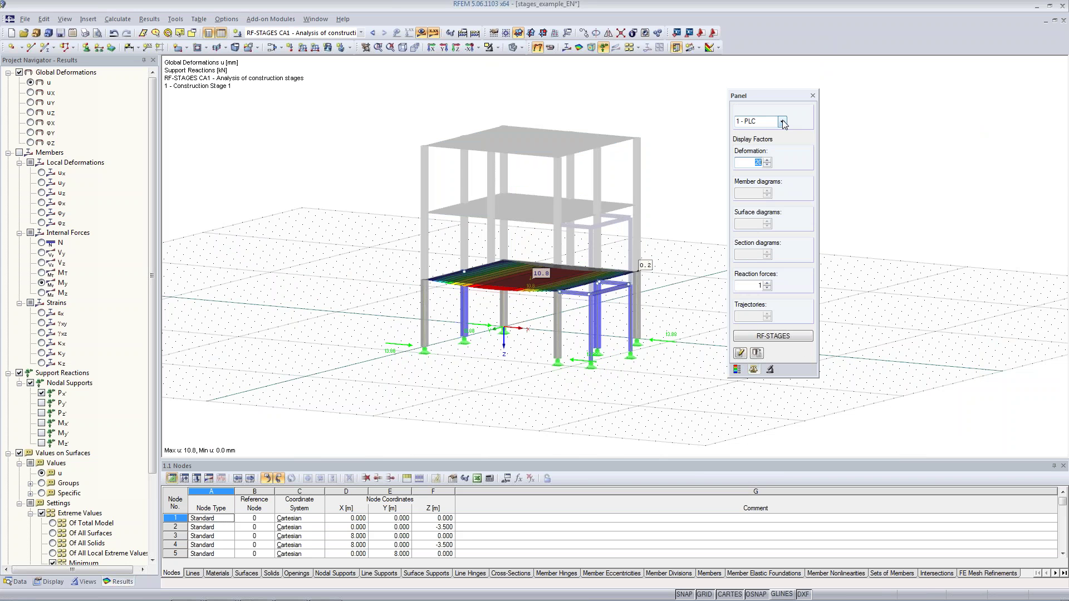
pyautogui.click(700, 223)
pyautogui.keyDown('ctrl'); pyautogui.moveTo(393, 259); pyautogui.dragTo(615, 250, button='middle'); pyautogui.keyUp('ctrl')
pyautogui.scroll(5, 503, 296)
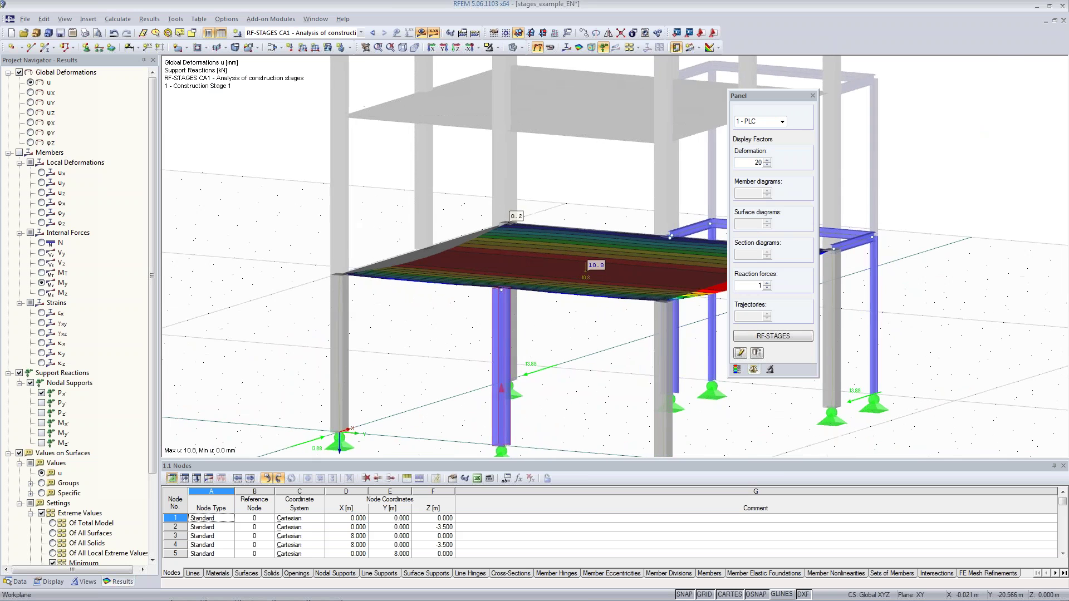
pyautogui.scroll(4, 501, 293)
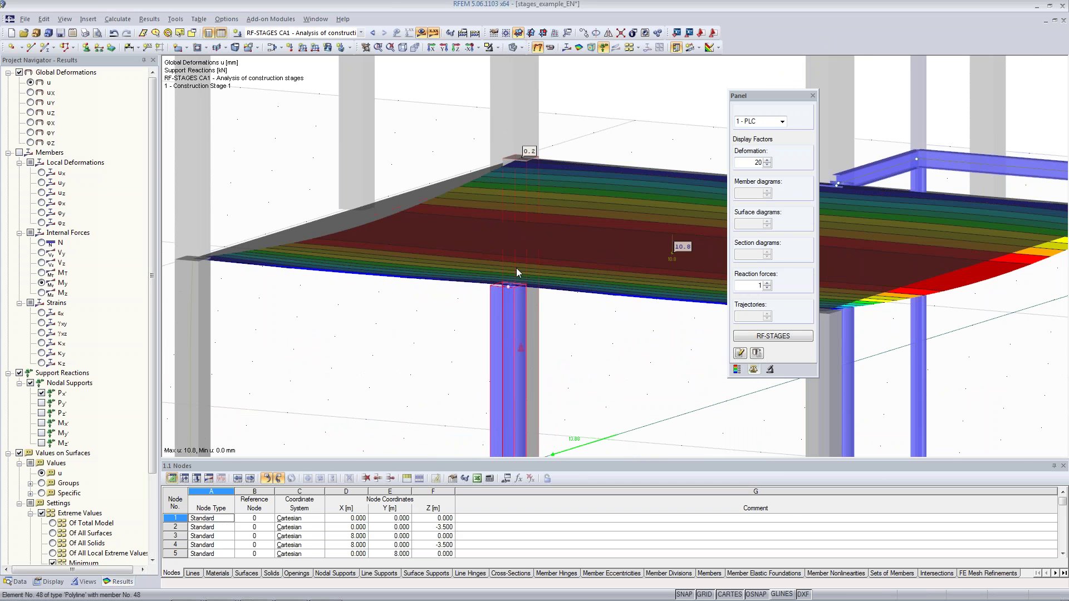
pyautogui.keyDown('ctrl'); pyautogui.moveTo(576, 256); pyautogui.dragTo(543, 280, button='middle'); pyautogui.keyUp('ctrl')
pyautogui.scroll(-5, 543, 280)
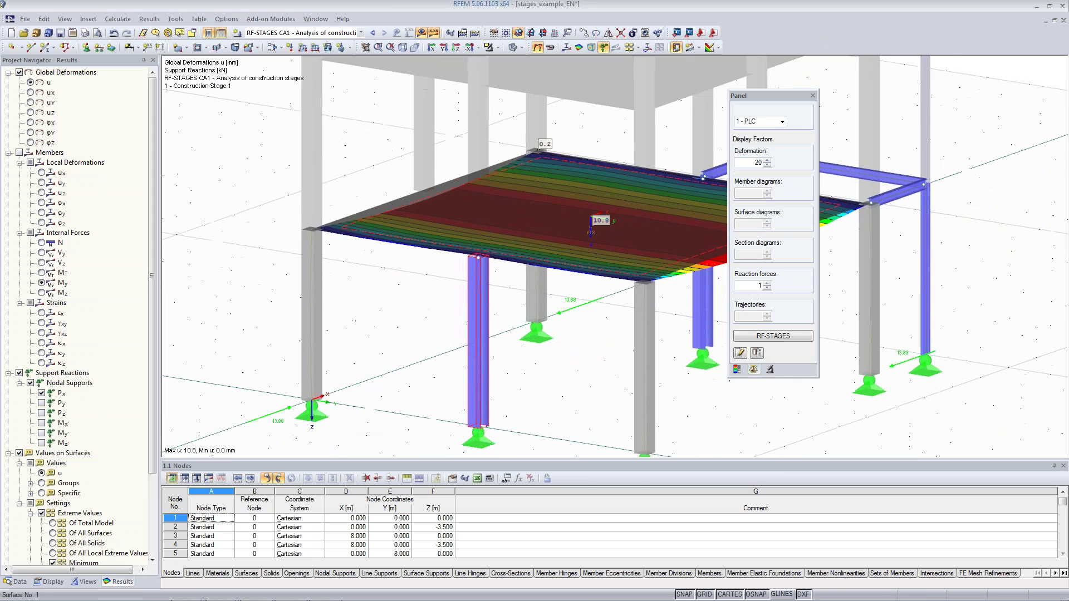
# Display the permanent-load results of Construction Stage 2 (2 - PLC) and examine the slab deformations where the temporary columns are removed.
pyautogui.click(781, 121)
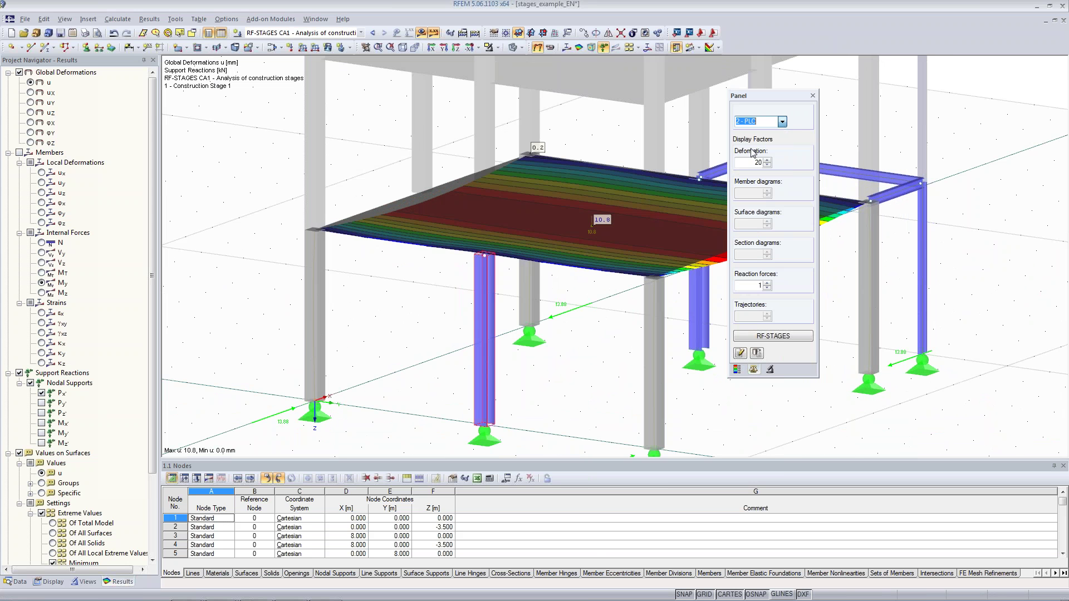
pyautogui.click(751, 147)
pyautogui.keyDown('ctrl'); pyautogui.moveTo(555, 354); pyautogui.dragTo(490, 306, button='middle'); pyautogui.keyUp('ctrl')
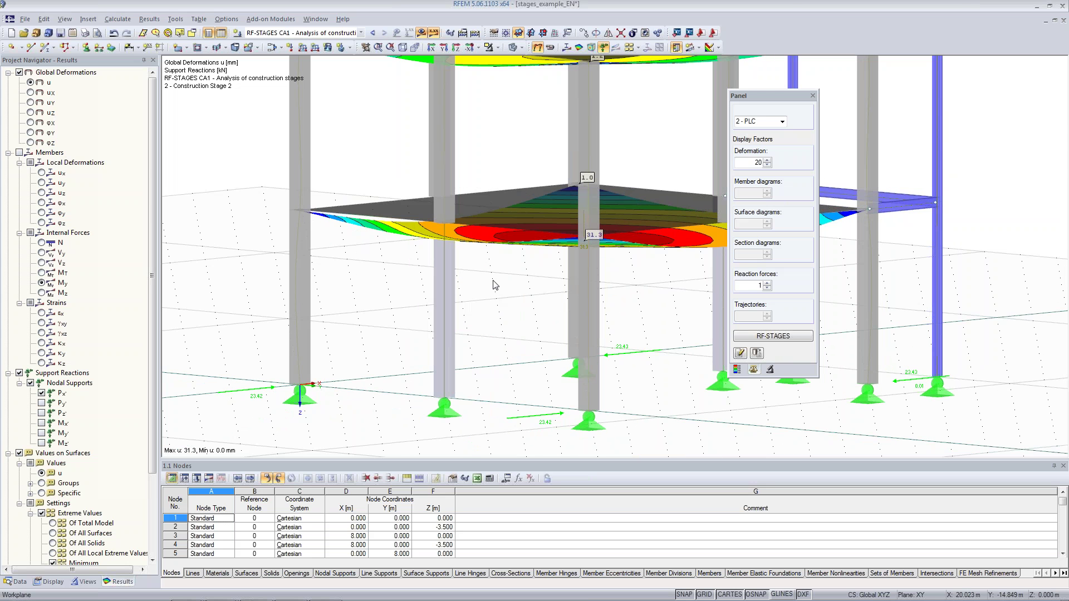
pyautogui.keyDown('ctrl'); pyautogui.moveTo(493, 280); pyautogui.dragTo(576, 298, button='middle'); pyautogui.keyUp('ctrl')
pyautogui.moveTo(576, 298); pyautogui.dragTo(581, 413, button='middle')
# Examine the axial forces N in the columns and scaffold members for Construction Stage 2.
pyautogui.keyDown('ctrl'); pyautogui.moveTo(534, 265); pyautogui.dragTo(362, 198, button='middle'); pyautogui.keyUp('ctrl')
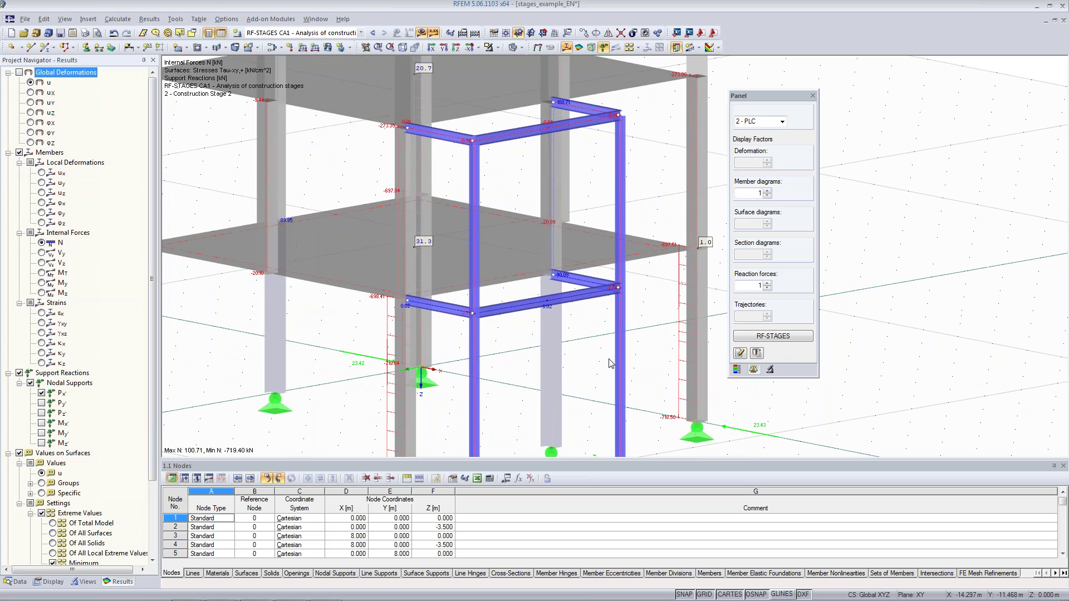
pyautogui.moveTo(609, 359); pyautogui.dragTo(584, 266, button='middle')
pyautogui.moveTo(584, 266); pyautogui.dragTo(636, 219, button='middle')
# Display the axial forces N for the permanent loads of Construction Stage 3 (3 - PLC).
pyautogui.click(782, 121)
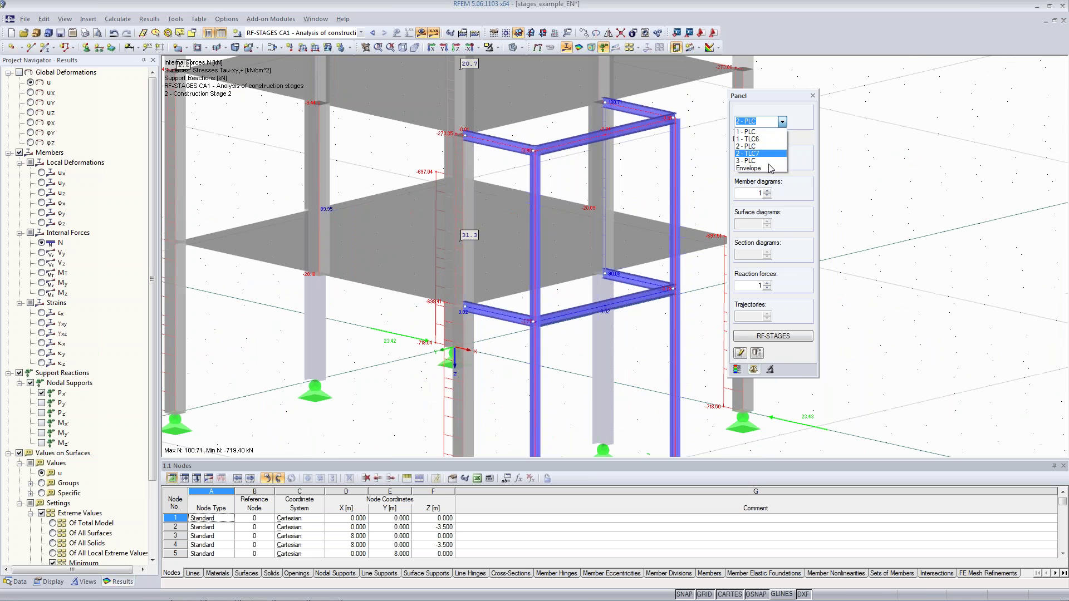
pyautogui.click(769, 161)
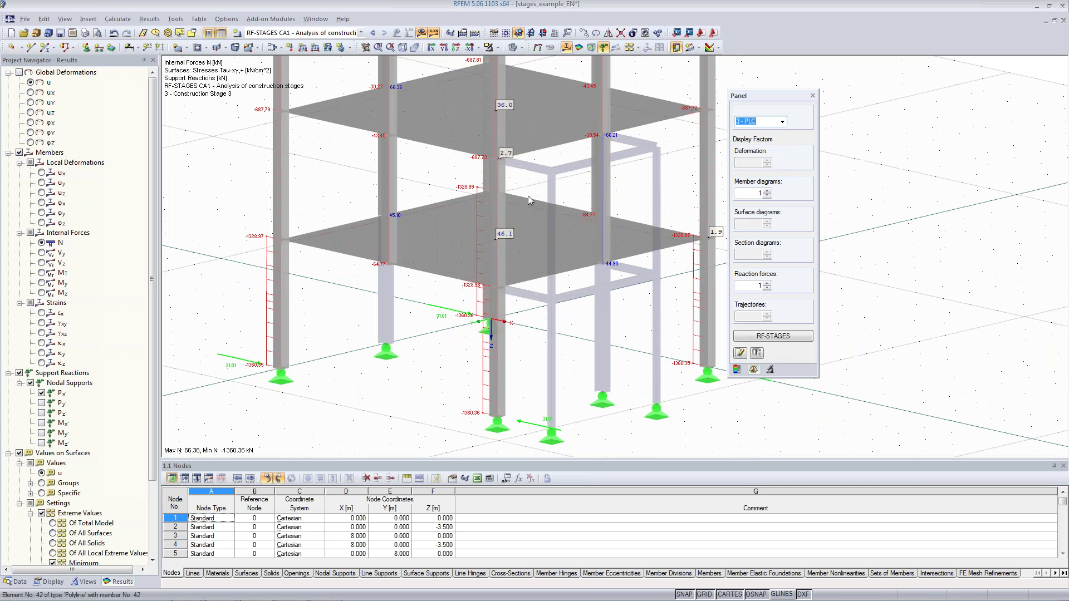
pyautogui.keyDown('ctrl'); pyautogui.moveTo(449, 255); pyautogui.dragTo(841, 222, button='middle'); pyautogui.keyUp('ctrl')
# Turn on the global deformations and examine all three slabs in Construction Stage 3.
pyautogui.click(20, 72)
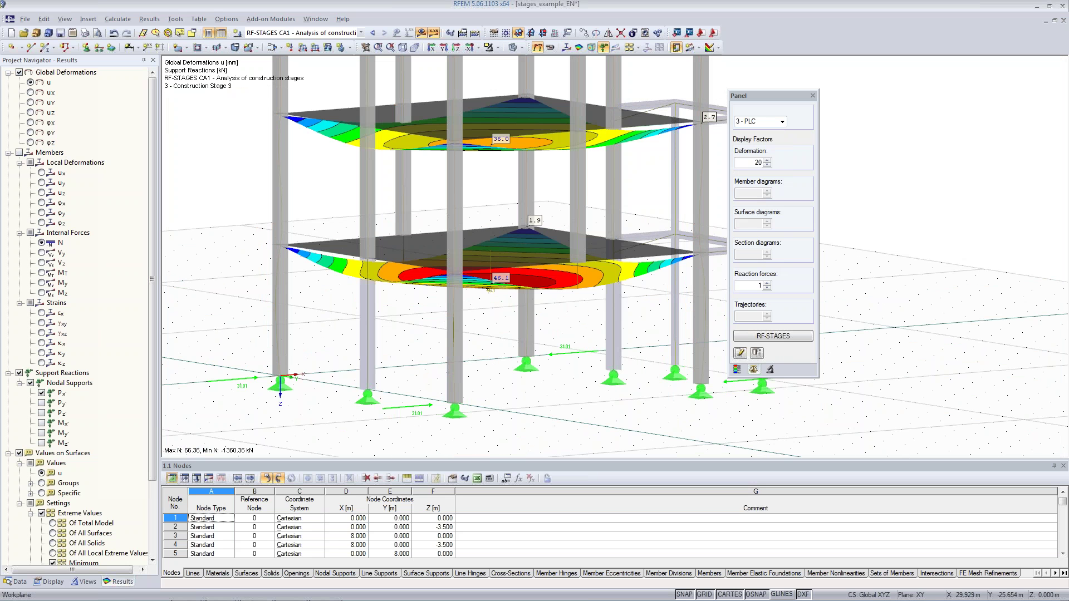
pyautogui.keyDown('ctrl'); pyautogui.moveTo(639, 214); pyautogui.dragTo(548, 186, button='middle'); pyautogui.keyUp('ctrl')
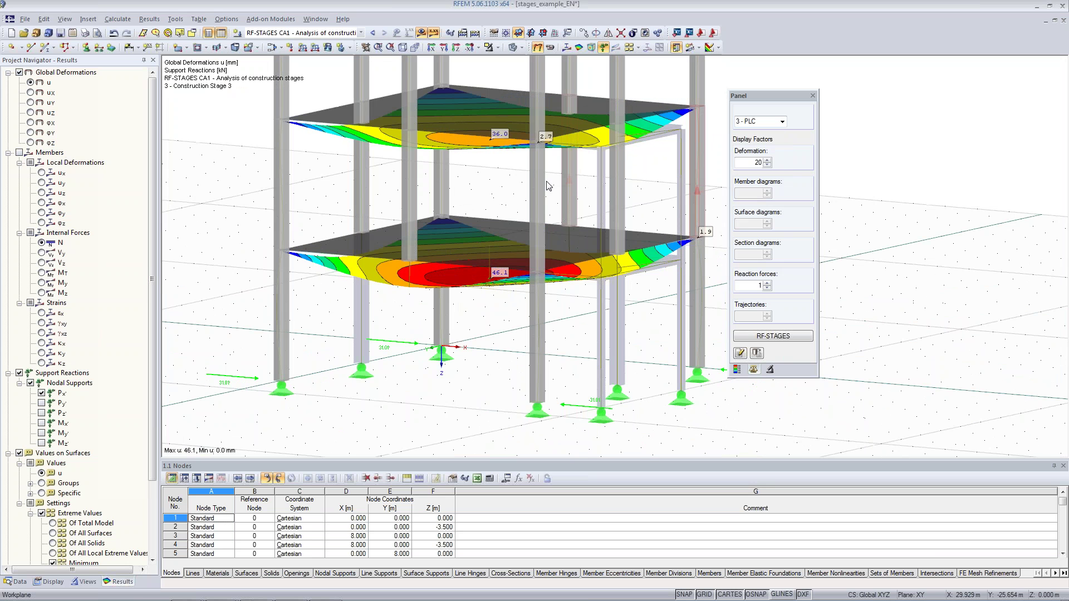
pyautogui.scroll(-3, 573, 186)
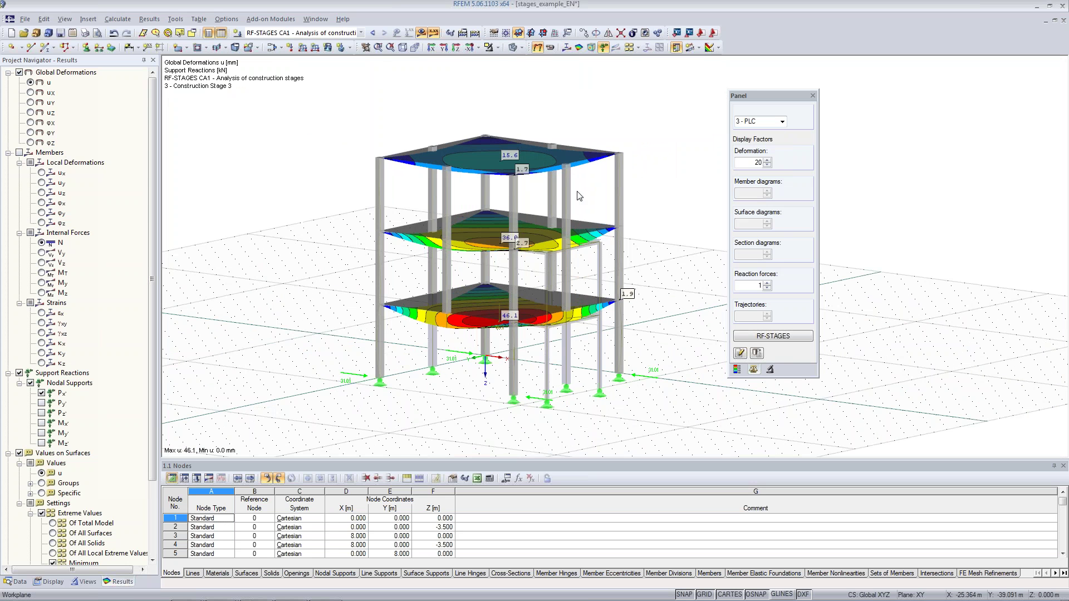
pyautogui.scroll(-1, 596, 178)
# Set the type of deformations to "In particular stage" for the Construction Stage 3 results.
pyautogui.moveTo(154, 241); pyautogui.dragTo(165, 334)
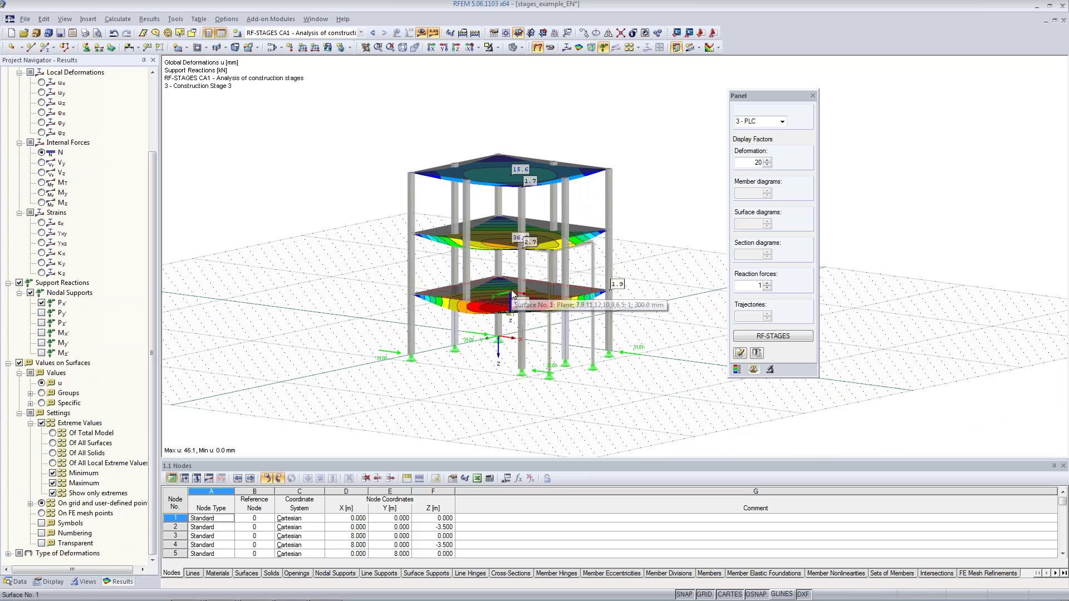
pyautogui.click(9, 554)
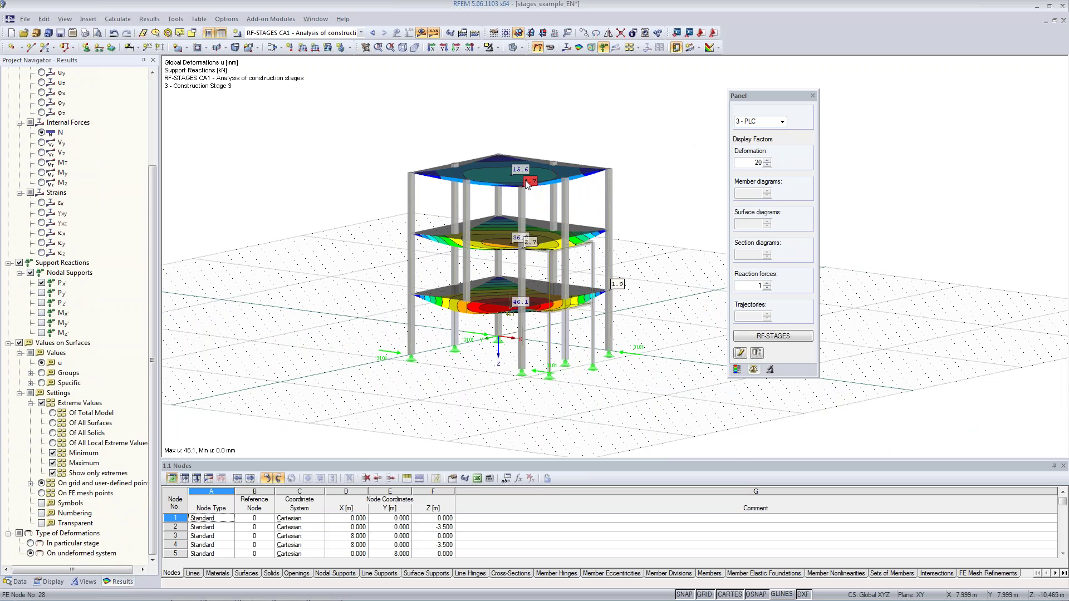
pyautogui.click(782, 123)
pyautogui.click(783, 124)
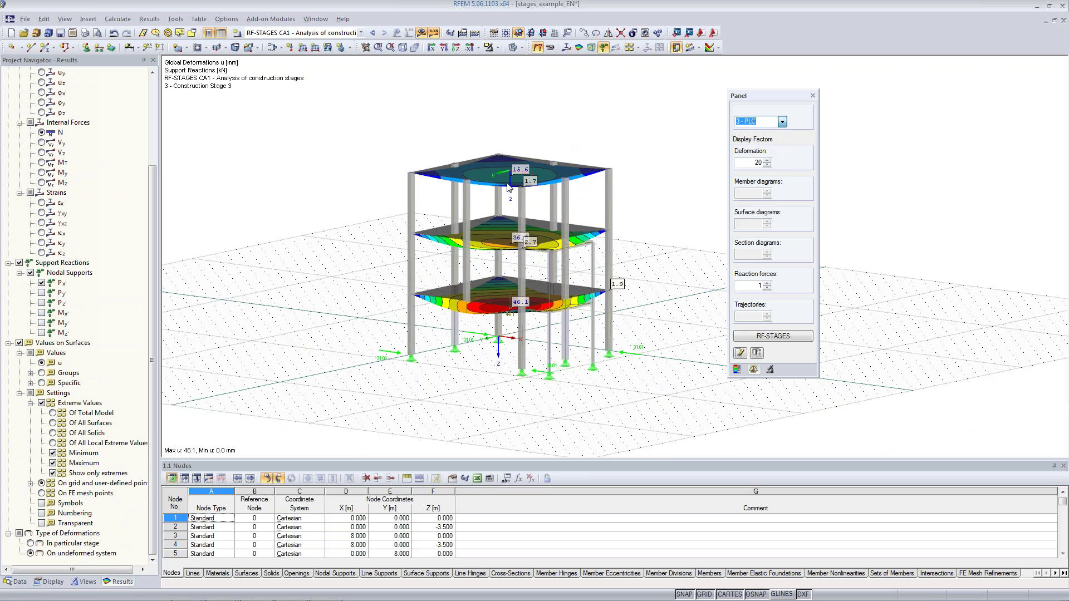
pyautogui.click(31, 552)
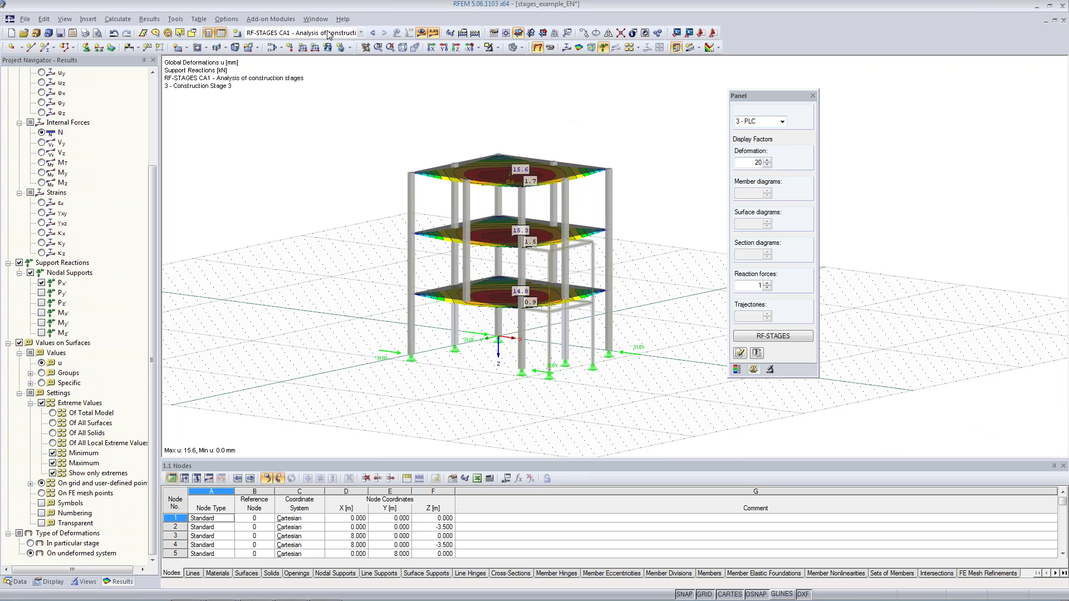
pyautogui.click(434, 32)
# Examine the deformations of the three floor slabs that arise within Construction Stage 3 only.
pyautogui.scroll(5, 563, 159)
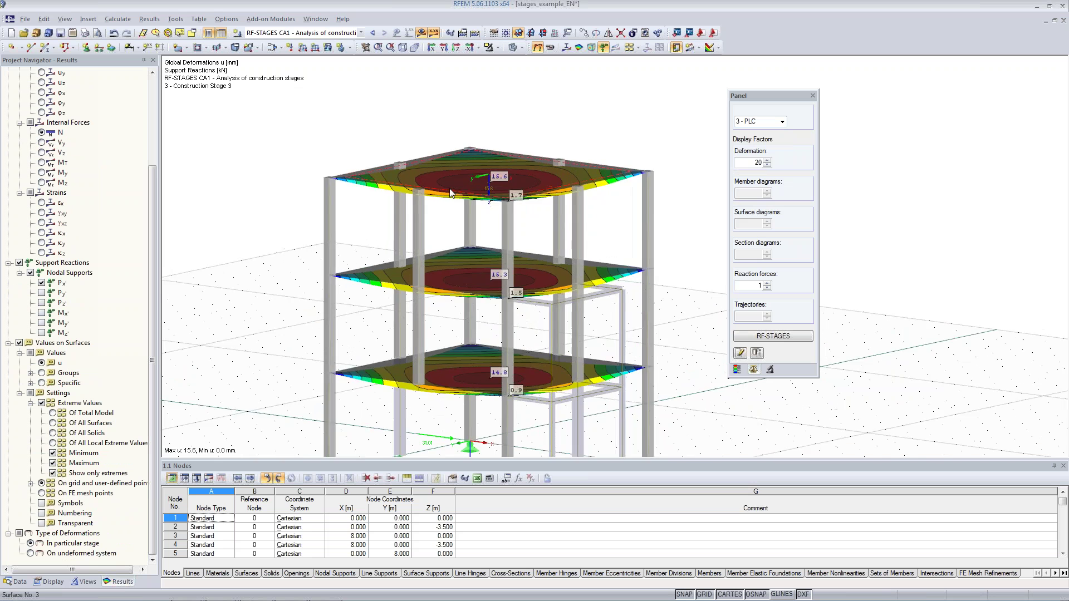
pyautogui.keyDown('ctrl'); pyautogui.moveTo(588, 123); pyautogui.dragTo(509, 167, button='middle'); pyautogui.keyUp('ctrl')
pyautogui.scroll(-4, 530, 179)
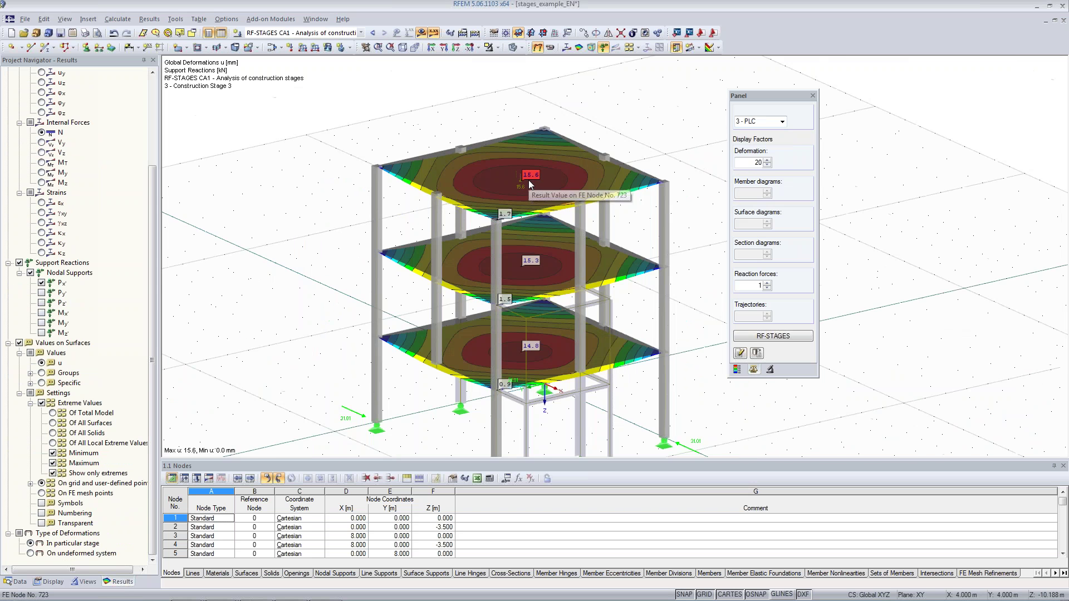
pyautogui.scroll(-1, 590, 181)
pyautogui.moveTo(604, 201); pyautogui.dragTo(516, 167, button='middle')
pyautogui.keyDown('ctrl'); pyautogui.moveTo(418, 326); pyautogui.dragTo(487, 292, button='middle'); pyautogui.keyUp('ctrl')
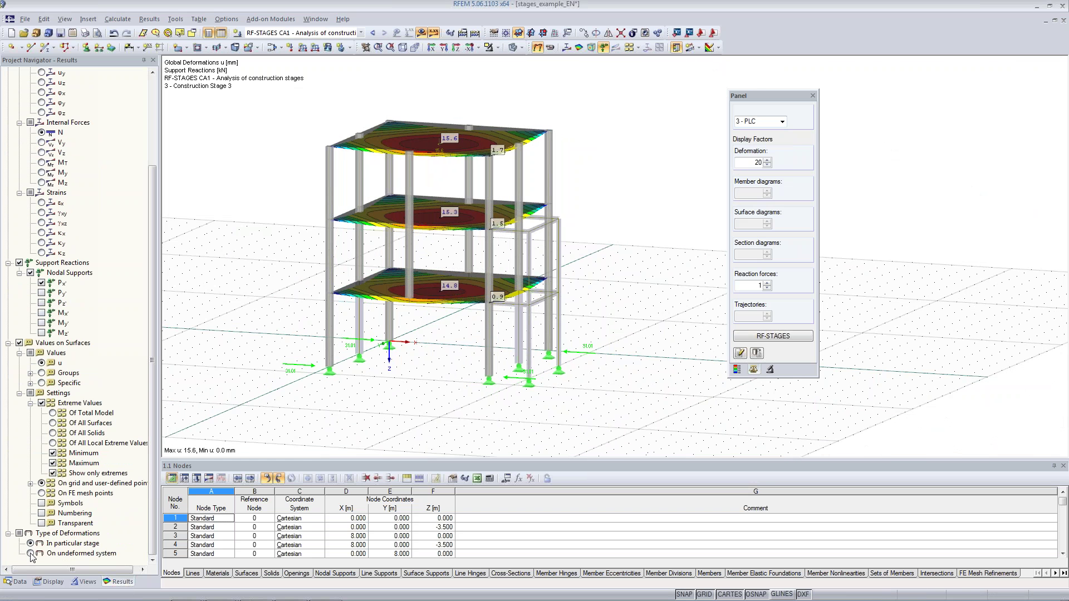
# Set the type of deformations to "On undeformed system" and examine the total deformations of the lower floor slabs.
pyautogui.click(30, 554)
pyautogui.scroll(3, 438, 333)
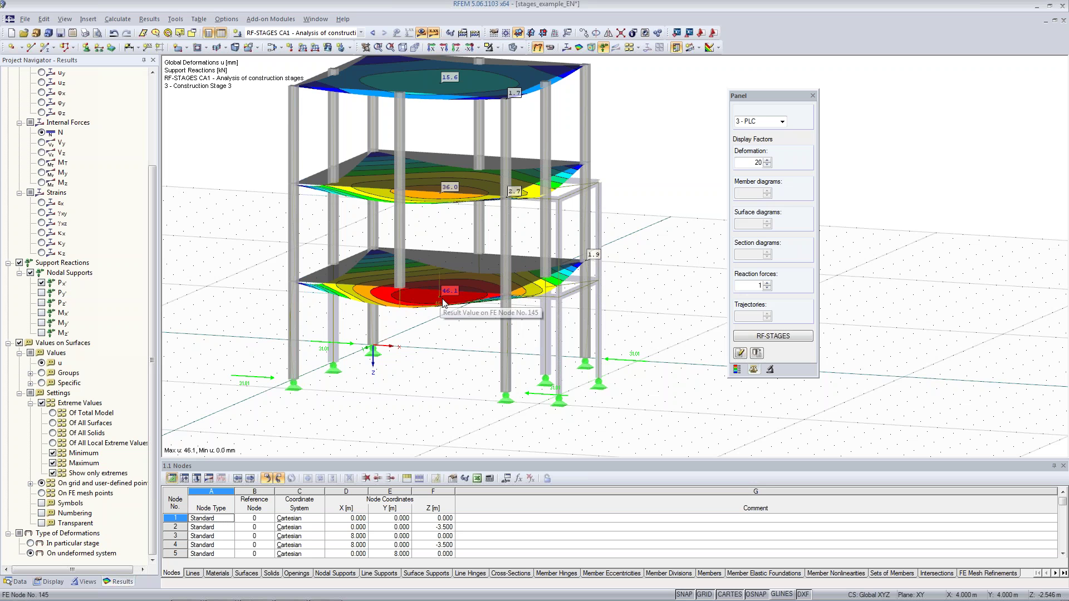
pyautogui.scroll(2, 446, 316)
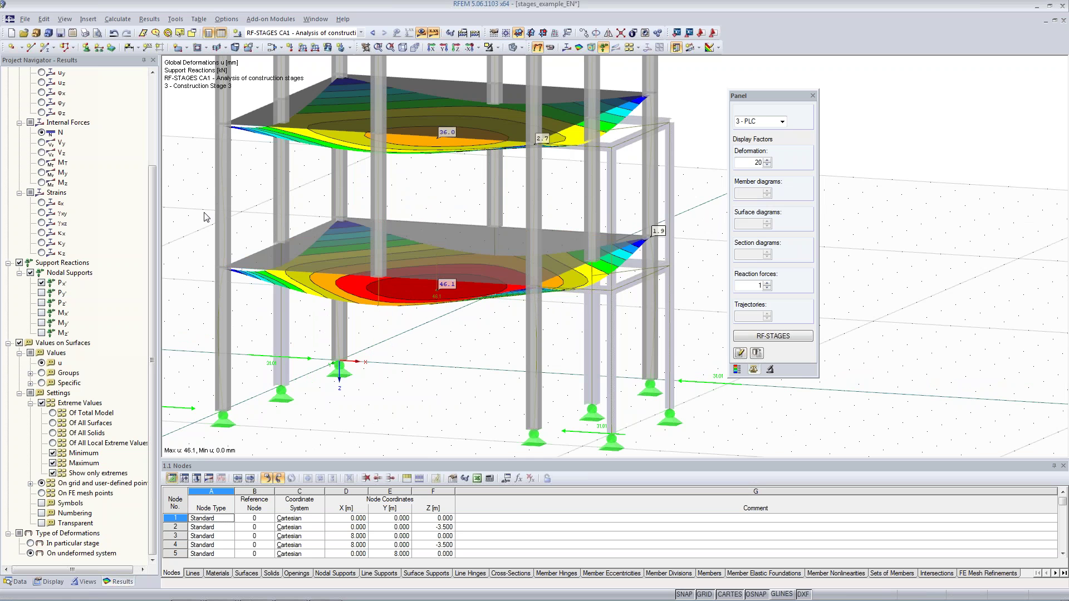
# Set the type of deformations back to "In particular stage" and compare the deformations of the three slabs.
pyautogui.click(31, 543)
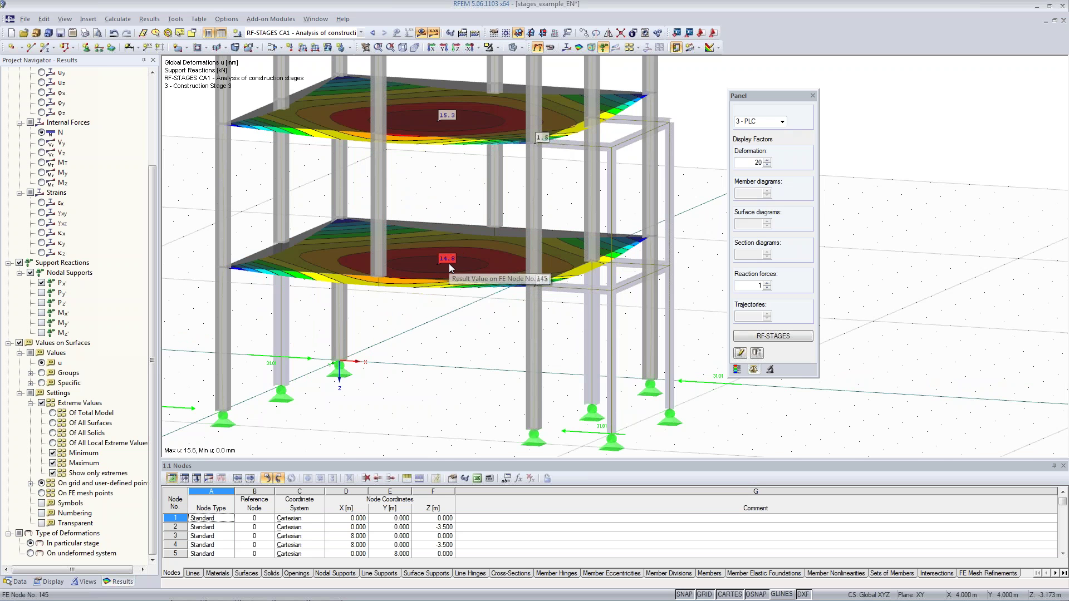
pyautogui.scroll(-3, 448, 262)
pyautogui.keyDown('ctrl'); pyautogui.moveTo(689, 168); pyautogui.dragTo(658, 200, button='middle'); pyautogui.keyUp('ctrl')
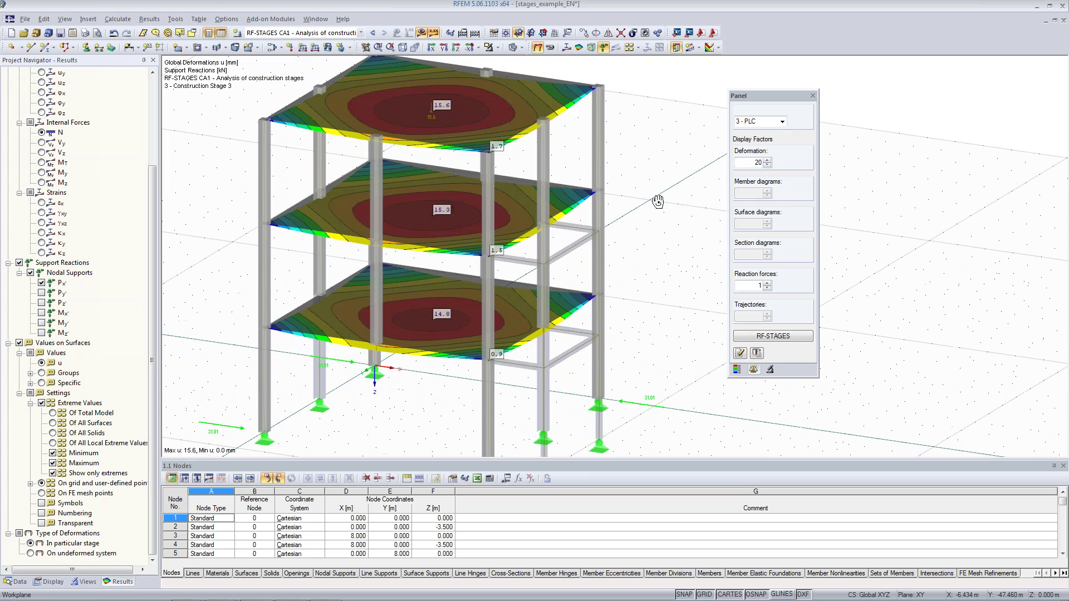
# Review the available load cases and the result combinations exported from RF-STAGES.
pyautogui.click(20, 581)
pyautogui.click(361, 33)
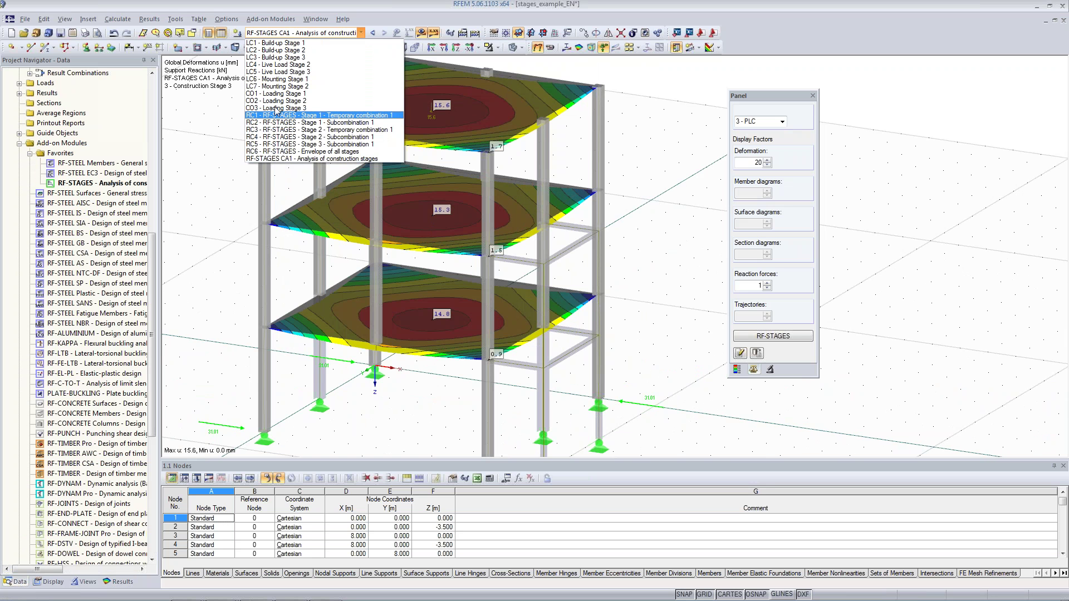
pyautogui.click(212, 161)
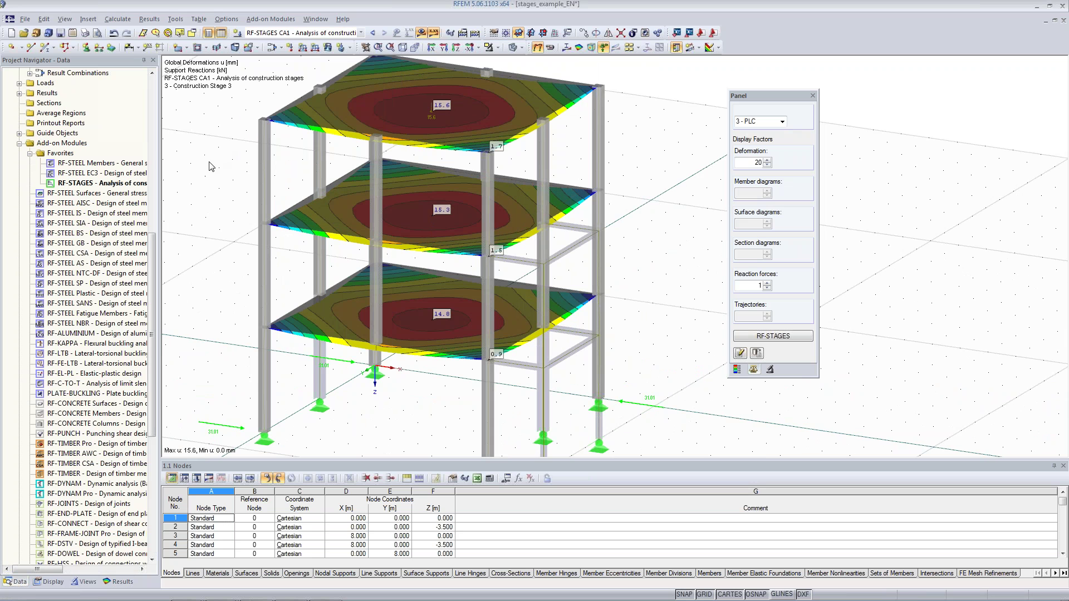
pyautogui.doubleClick(95, 163)
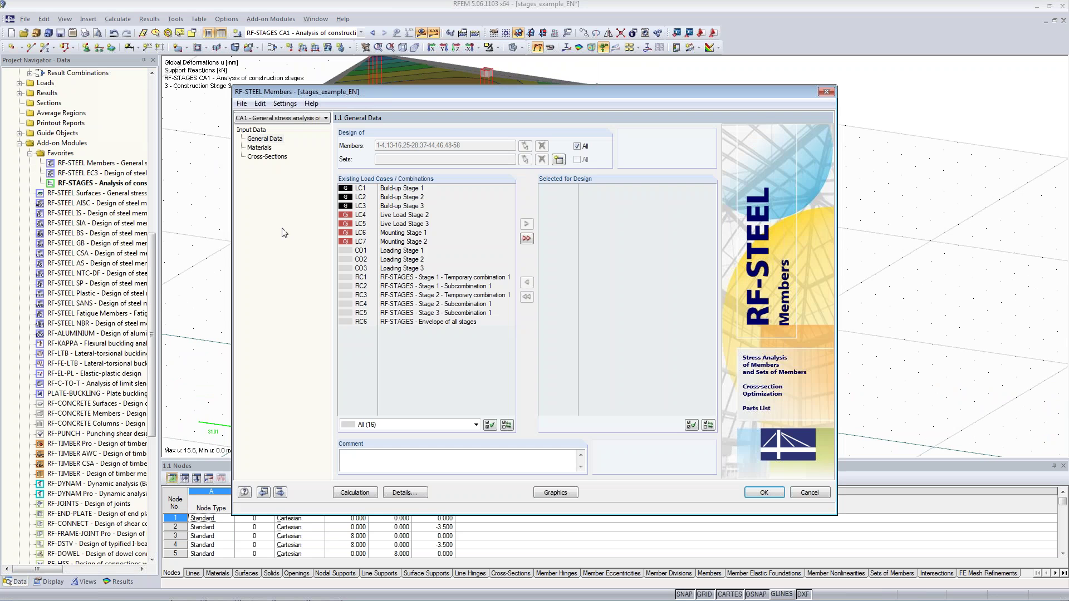
pyautogui.click(378, 277)
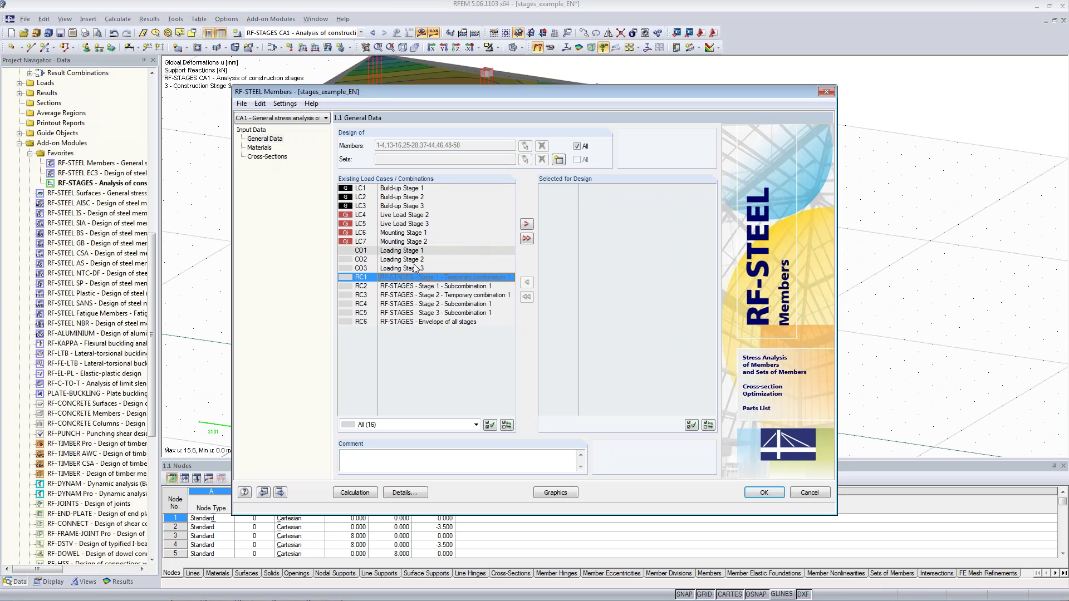
pyautogui.click(408, 323)
pyautogui.click(527, 224)
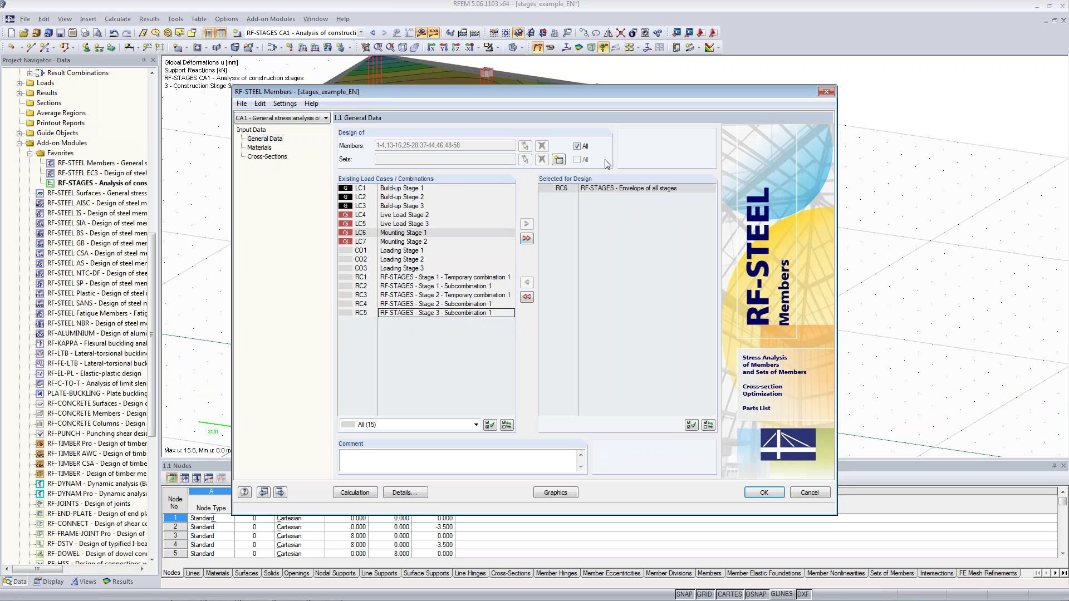
pyautogui.click(577, 145)
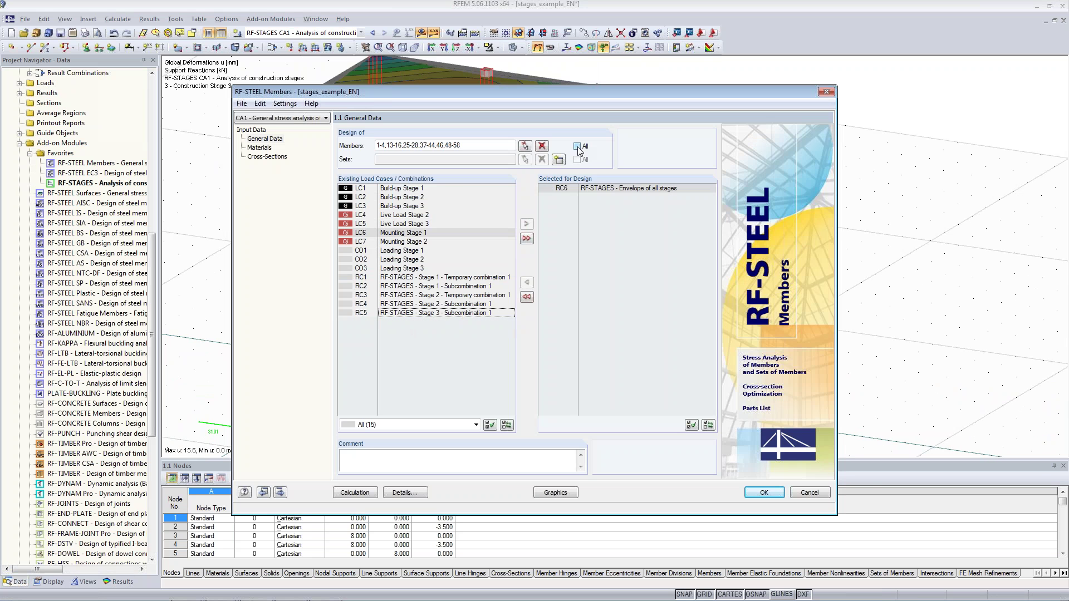
pyautogui.click(541, 146)
pyautogui.click(524, 146)
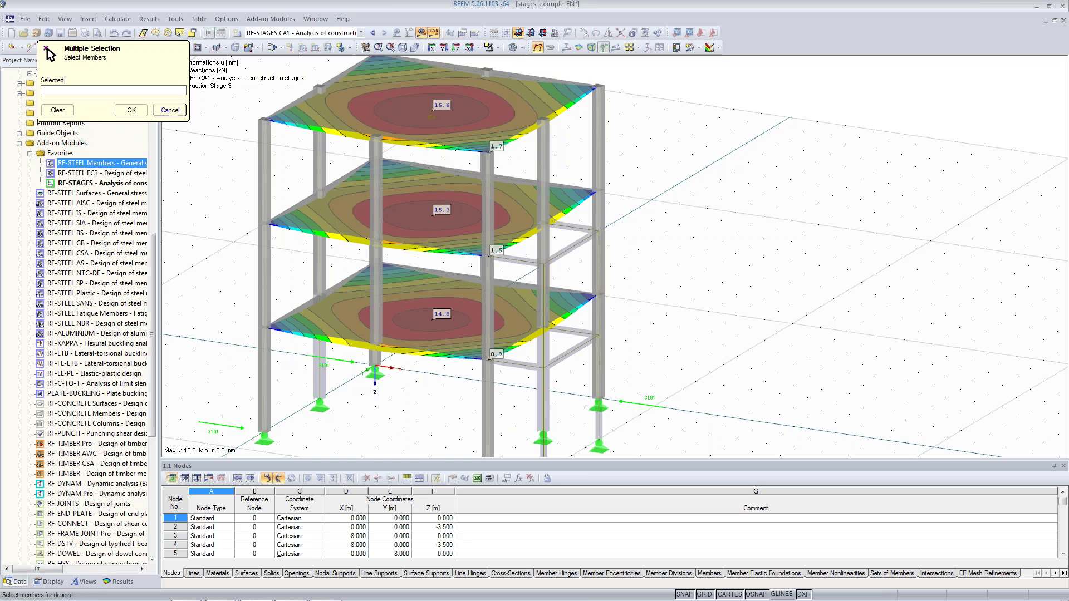
pyautogui.click(422, 32)
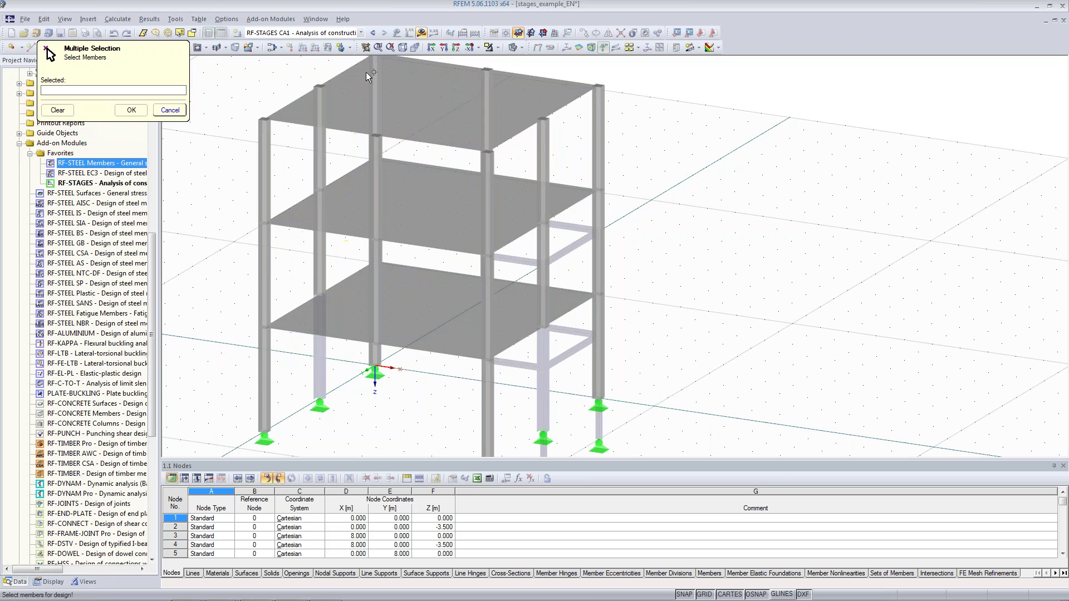
pyautogui.scroll(-2, 519, 144)
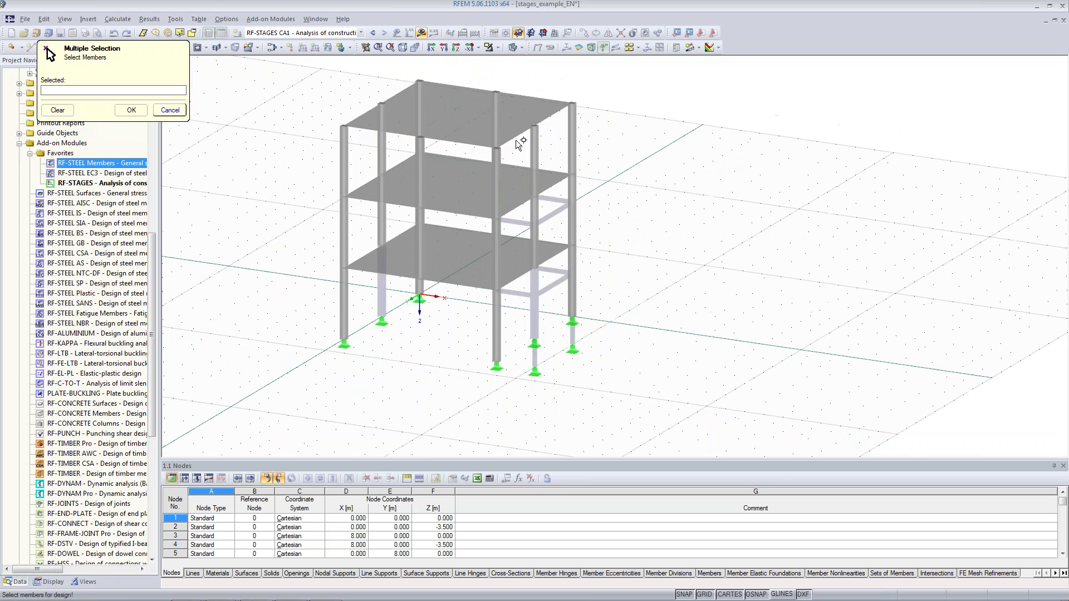
pyautogui.click(361, 32)
pyautogui.click(278, 71)
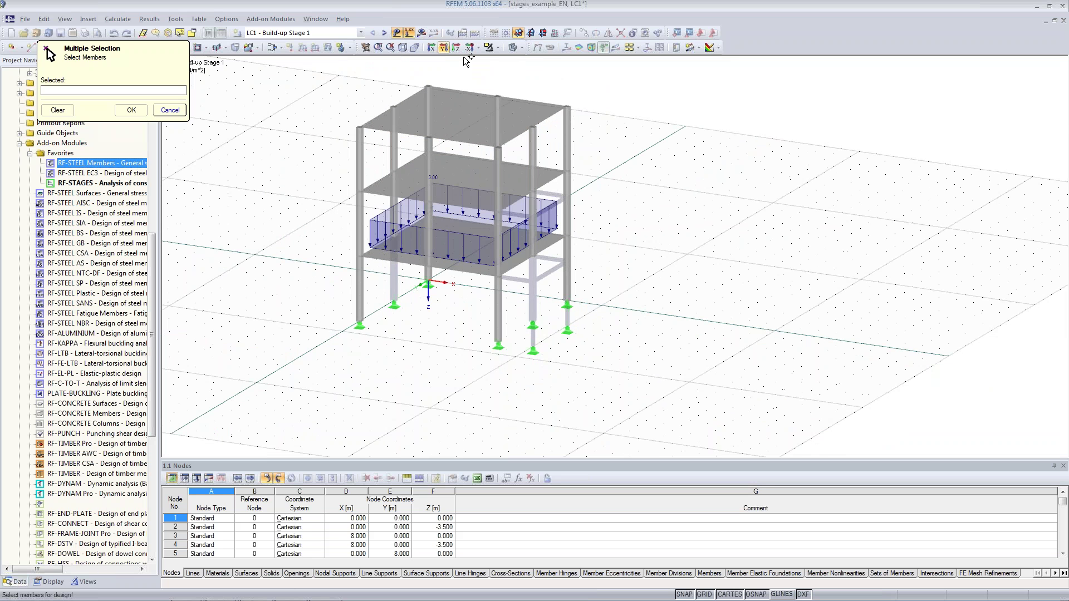
pyautogui.click(500, 49)
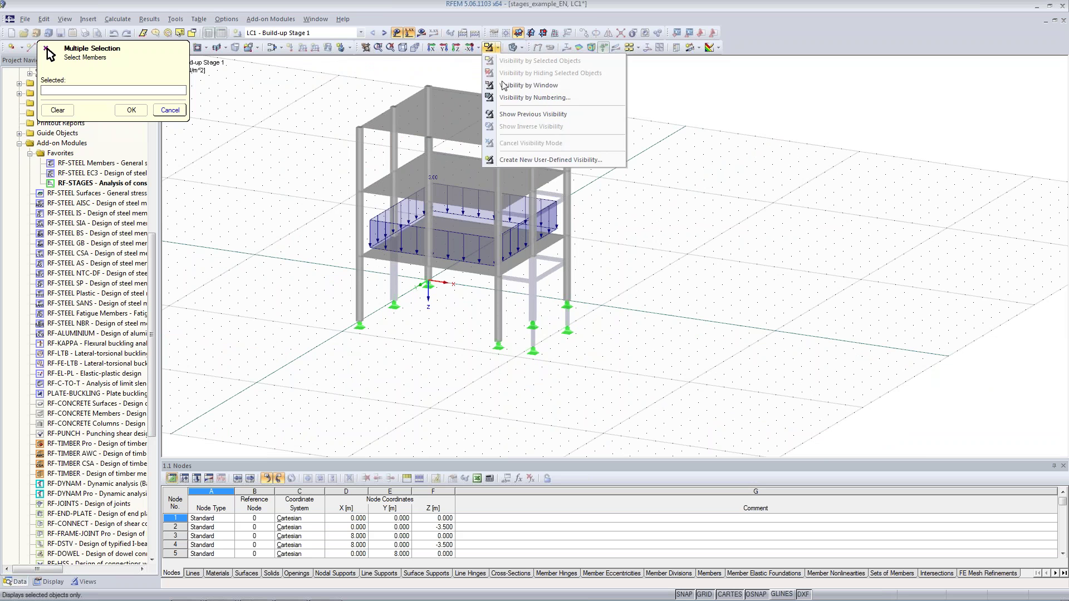
pyautogui.click(360, 32)
pyautogui.click(325, 159)
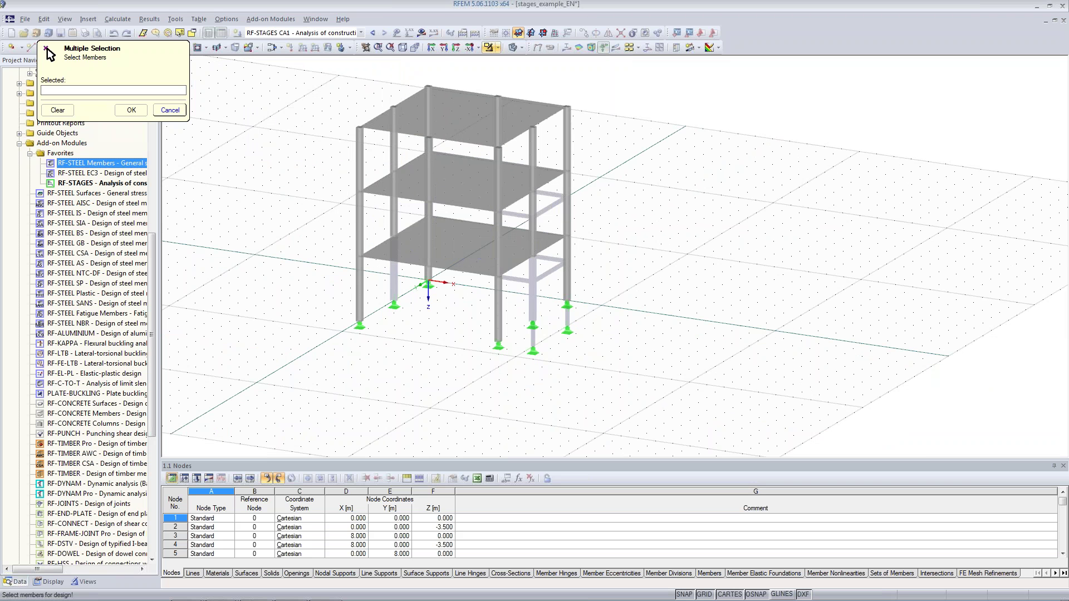
pyautogui.click(170, 111)
pyautogui.click(758, 493)
pyautogui.press('Return')
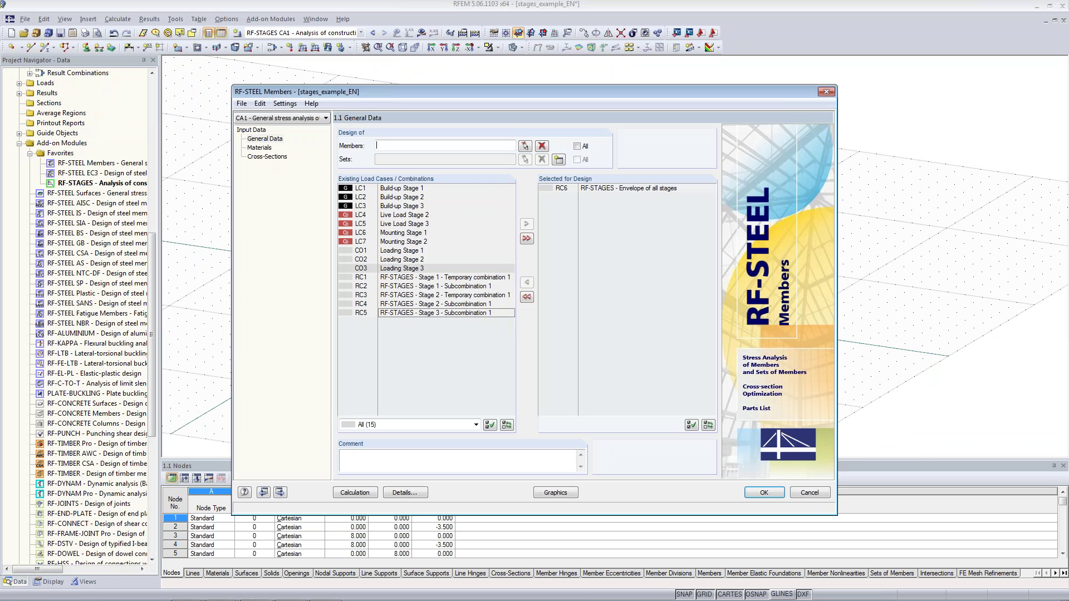
pyautogui.click(819, 492)
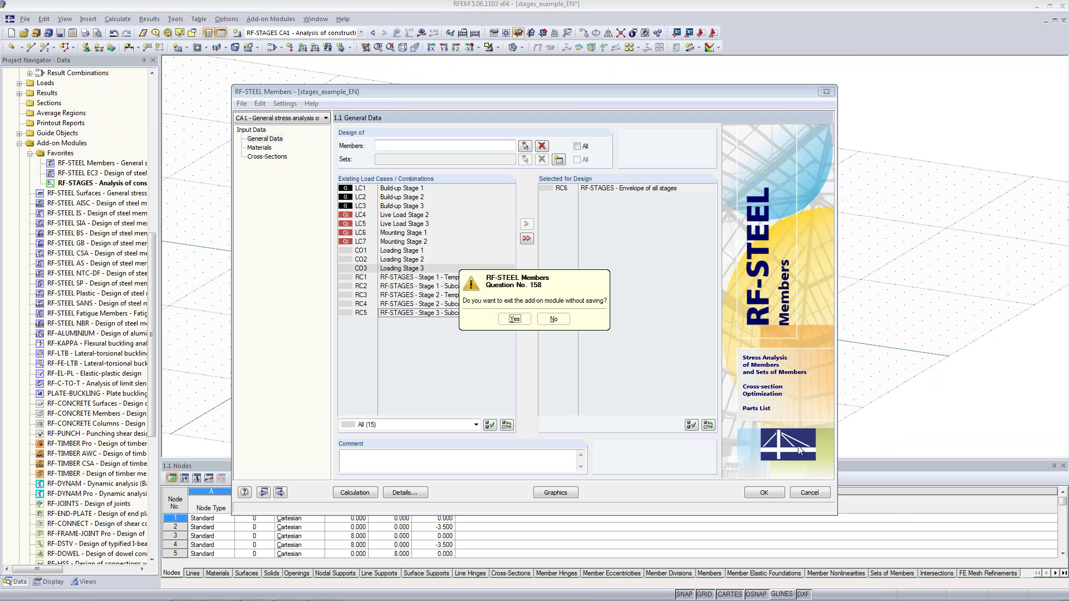
pyautogui.press('Return')
# Show the model in Construction Stage 1 without results and assign only steel columns 46 and 48 for design in RF-STEEL Members.
pyautogui.click(421, 32)
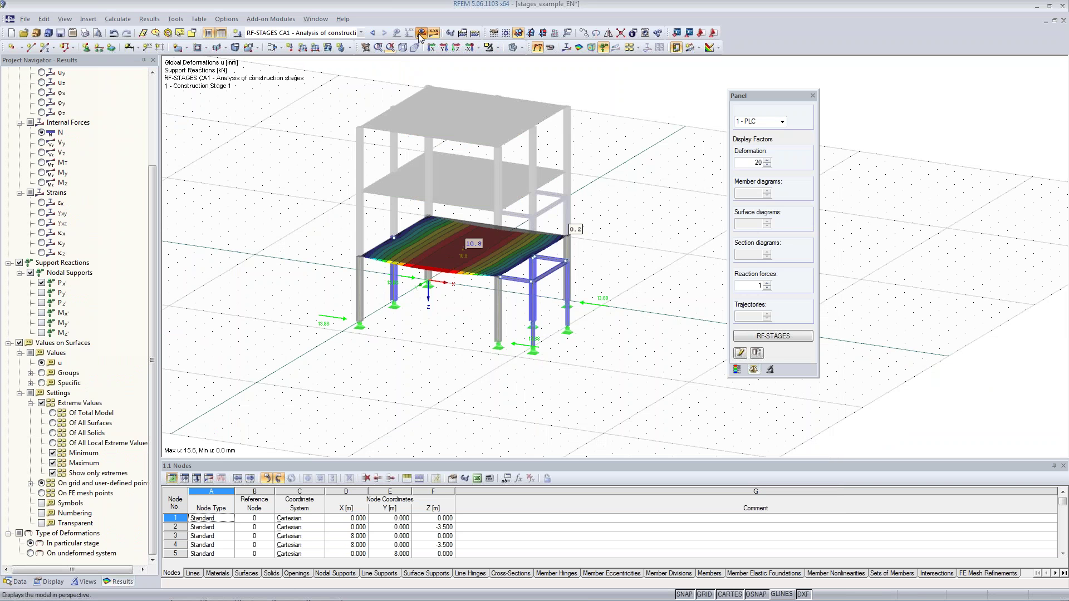
pyautogui.click(422, 32)
pyautogui.doubleClick(84, 163)
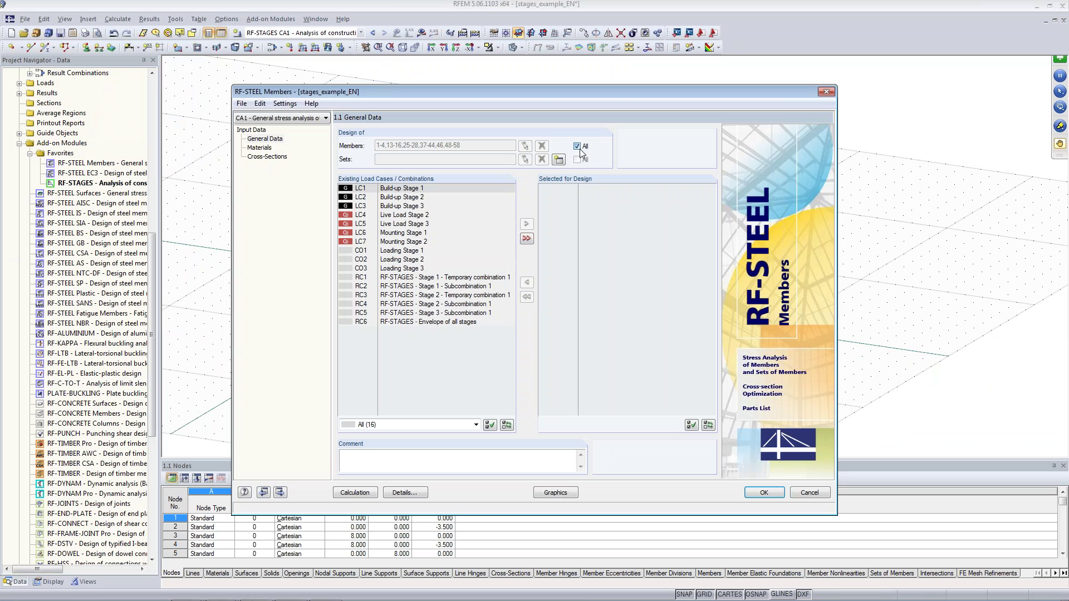
pyautogui.click(577, 145)
pyautogui.click(524, 145)
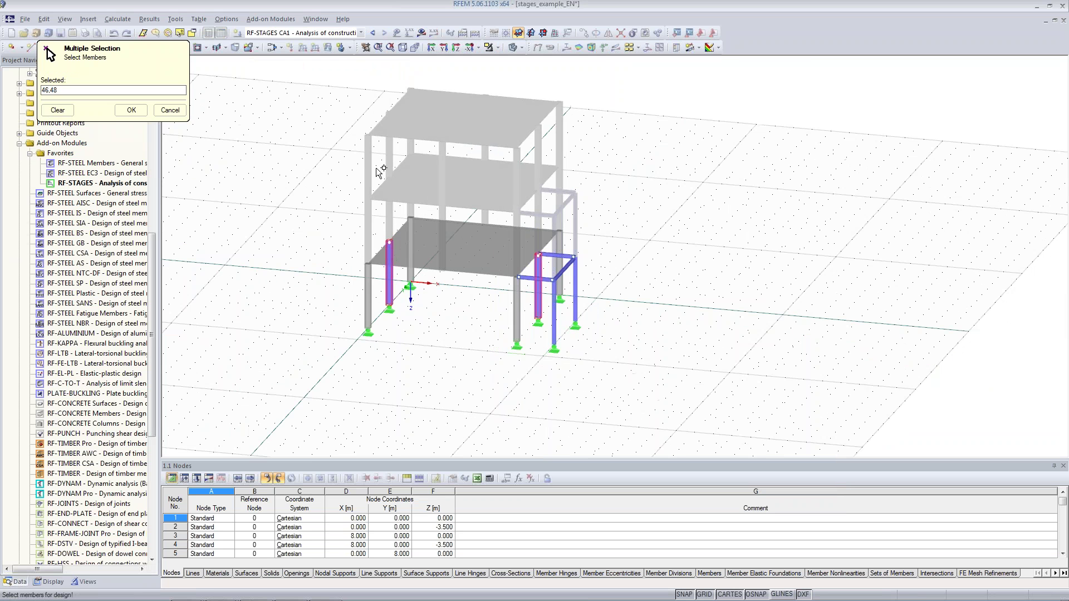
pyautogui.press('Return')
# Select result combination RC6, the RF-STAGES envelope of all stages, for the stress design.
pyautogui.click(389, 323)
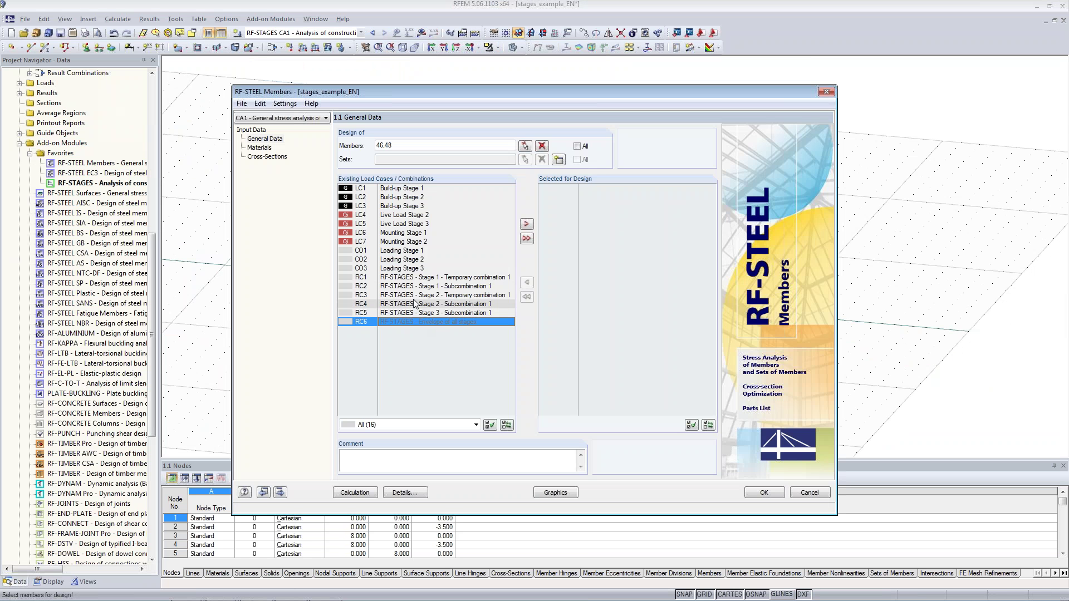
pyautogui.doubleClick(388, 323)
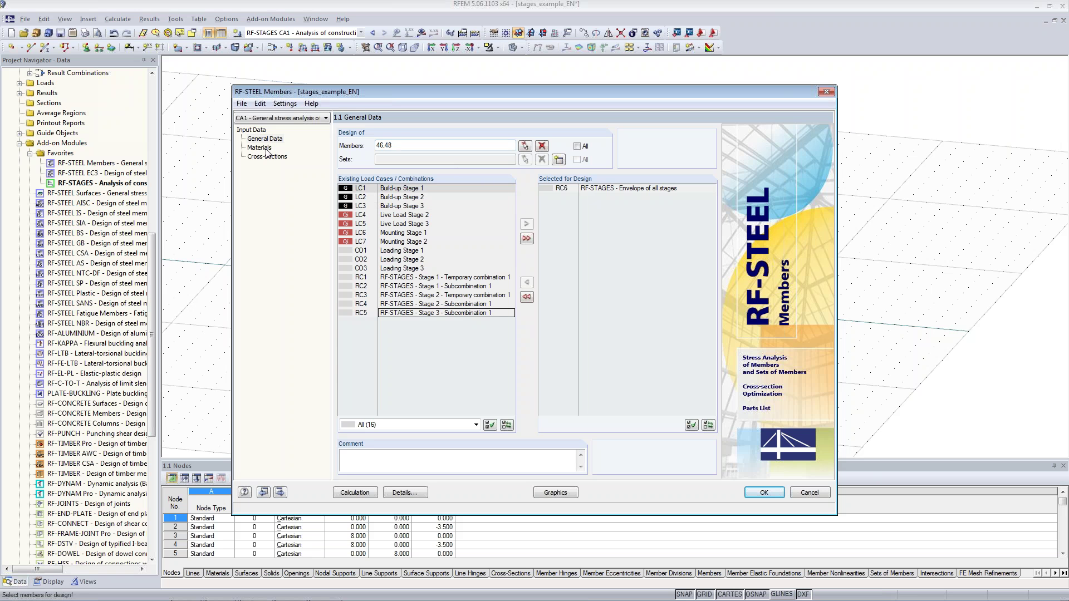
# Set the stress calculation for result combinations to "Stresses from internal forces", calculate the design and accept the results.
pyautogui.click(397, 493)
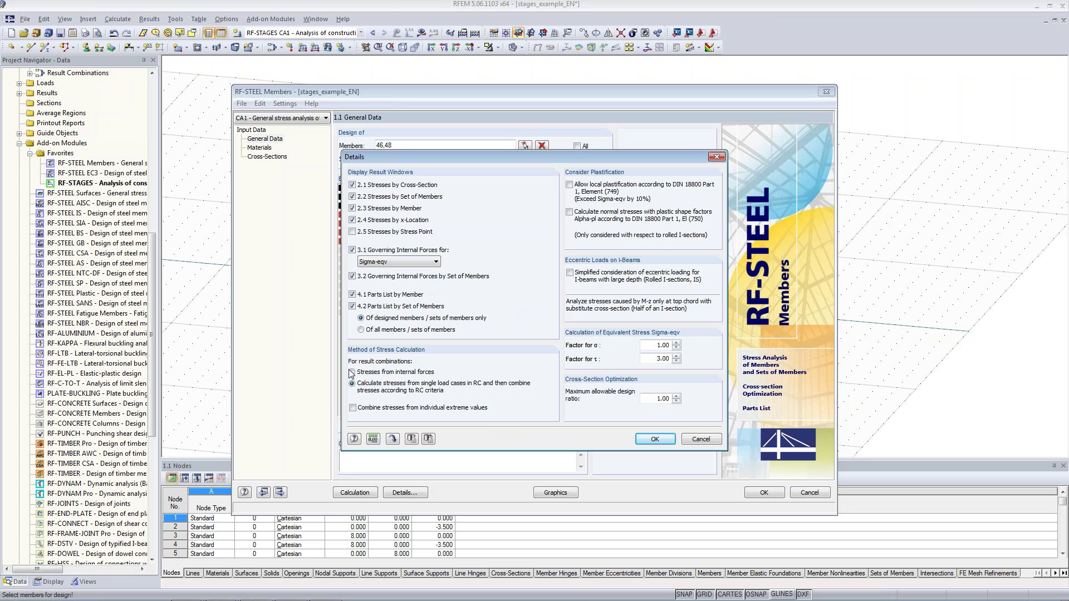
pyautogui.click(380, 372)
pyautogui.click(652, 440)
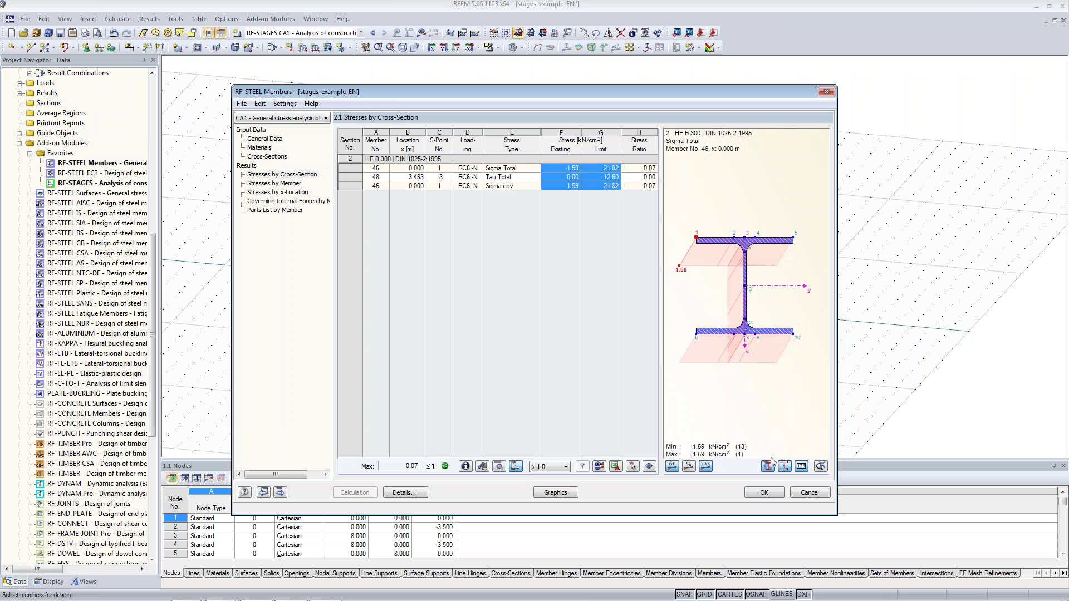
pyautogui.click(764, 493)
pyautogui.keyDown('ctrl'); pyautogui.moveTo(786, 239); pyautogui.dragTo(670, 249, button='middle'); pyautogui.keyUp('ctrl')
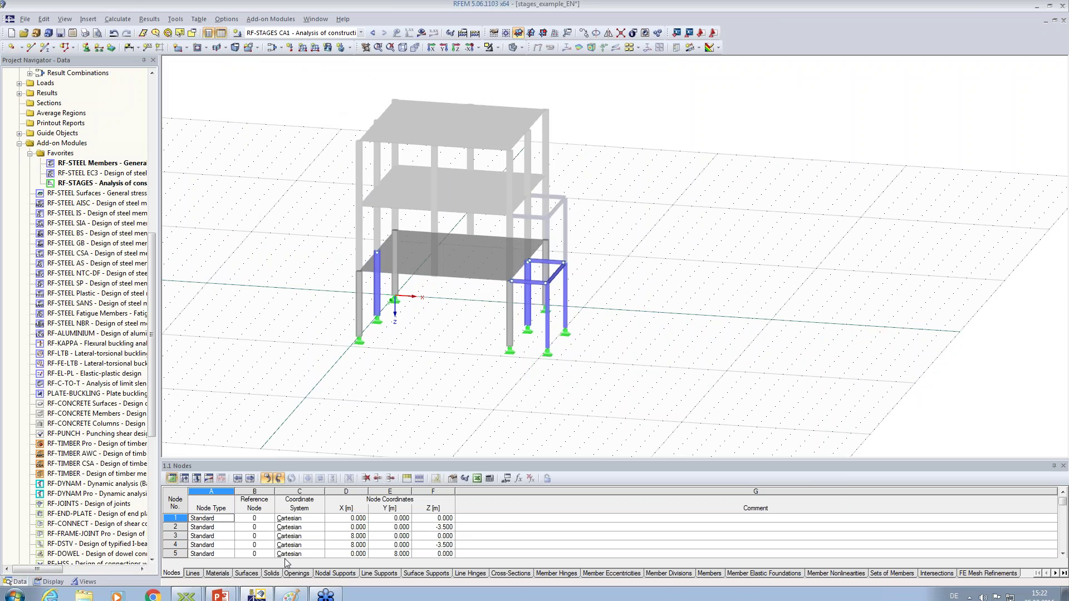
# Switch to the running PowerPoint slide show stages_EN2 and advance to the "Additional Information" slide.
pyautogui.moveTo(212, 590)
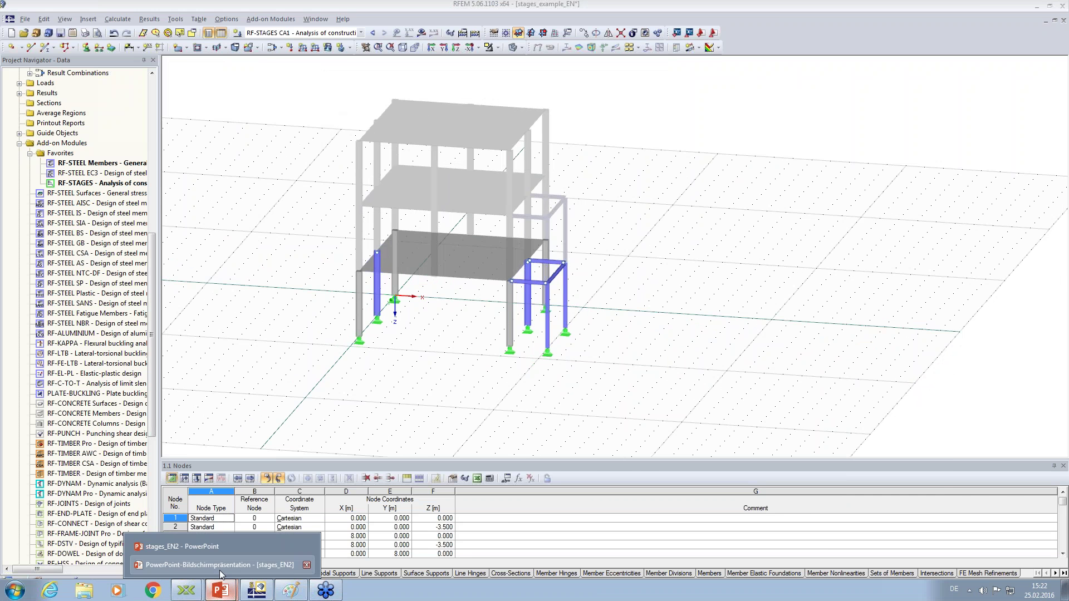
pyautogui.click(219, 565)
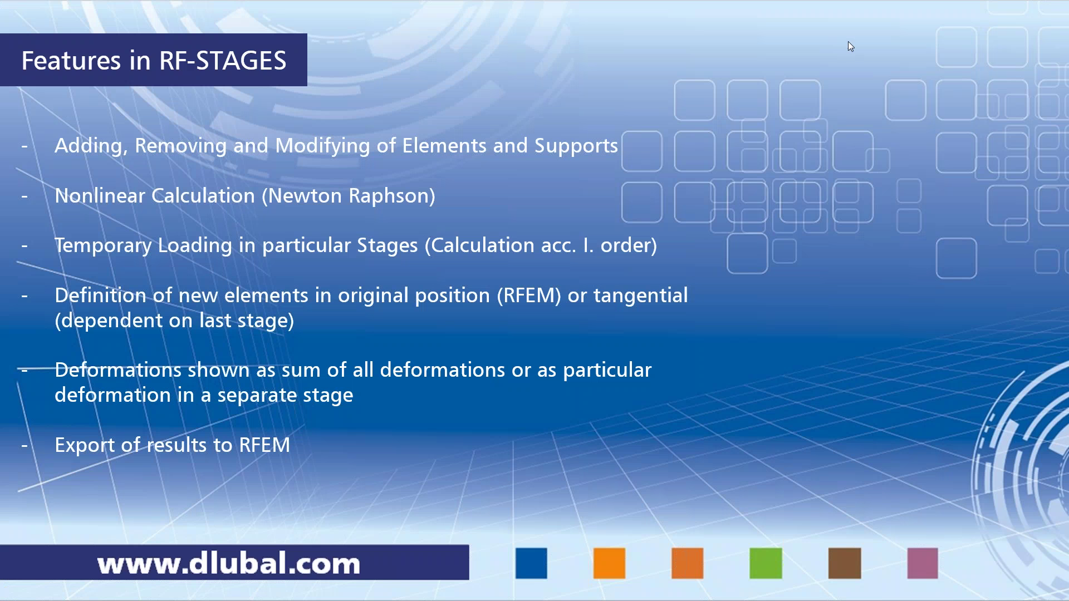
pyautogui.click(595, 157)
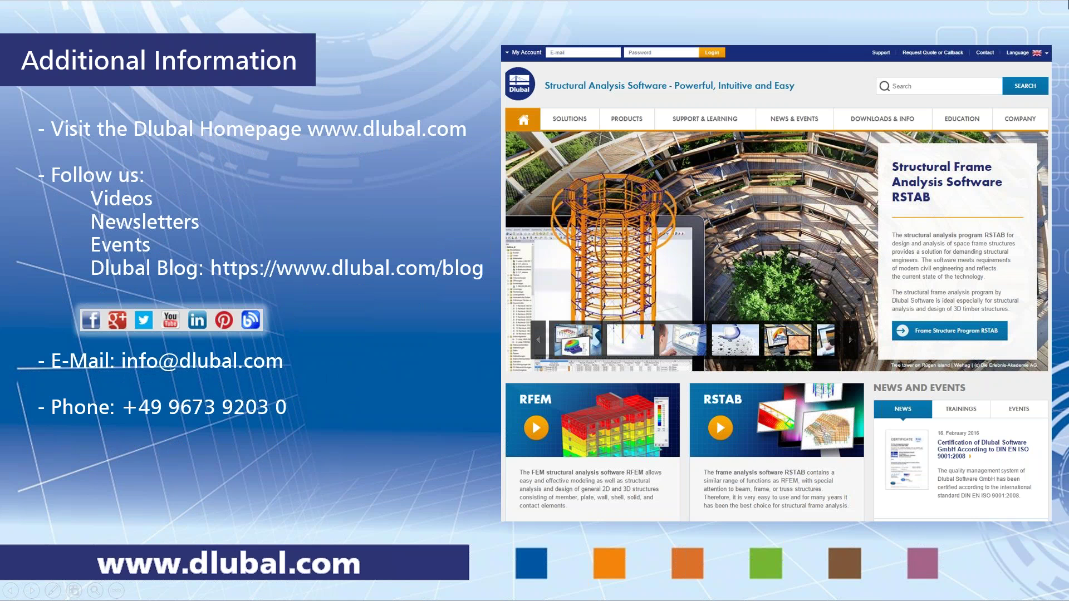